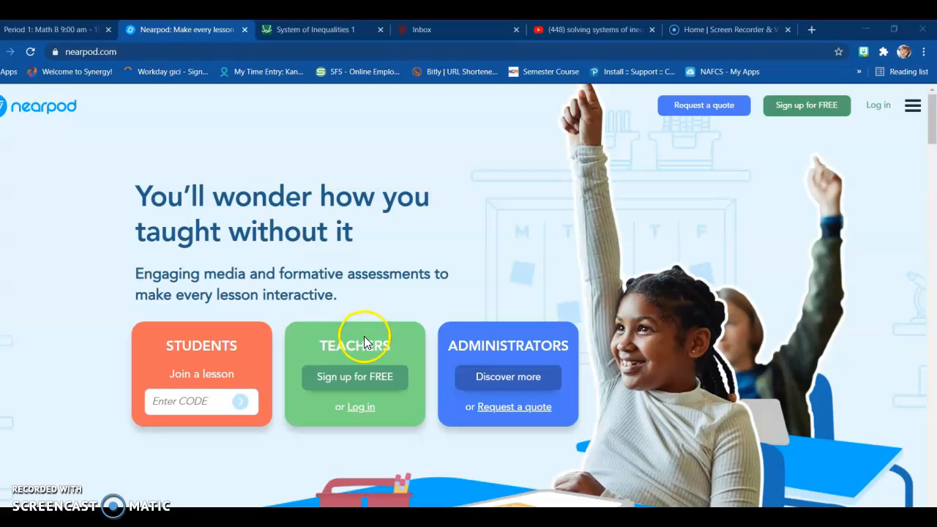
Log in to the Nearpod teacher site with the university Google account
left_click(361, 407)
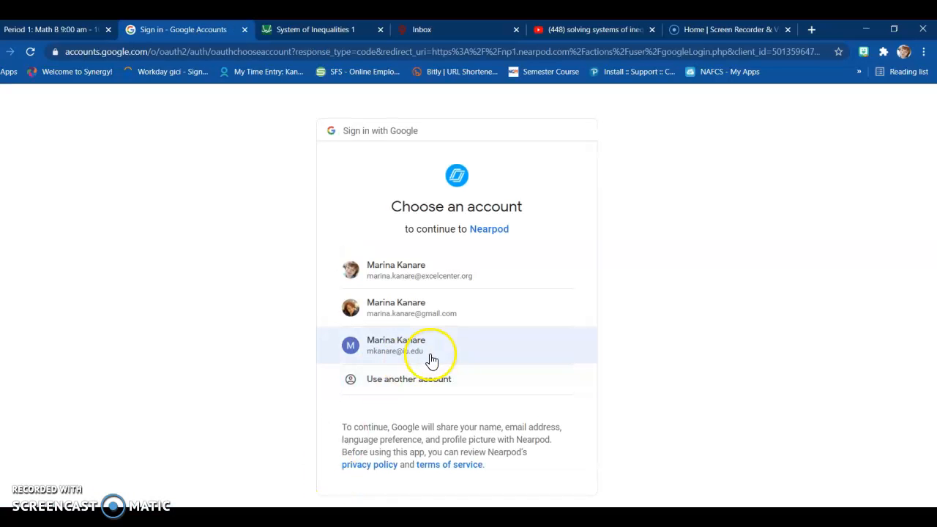
left_click(431, 356)
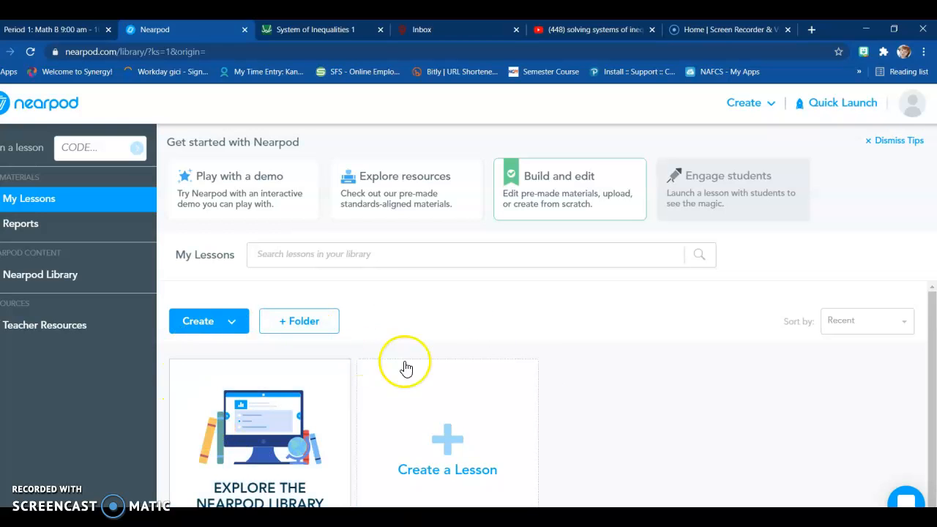
left_click(205, 321)
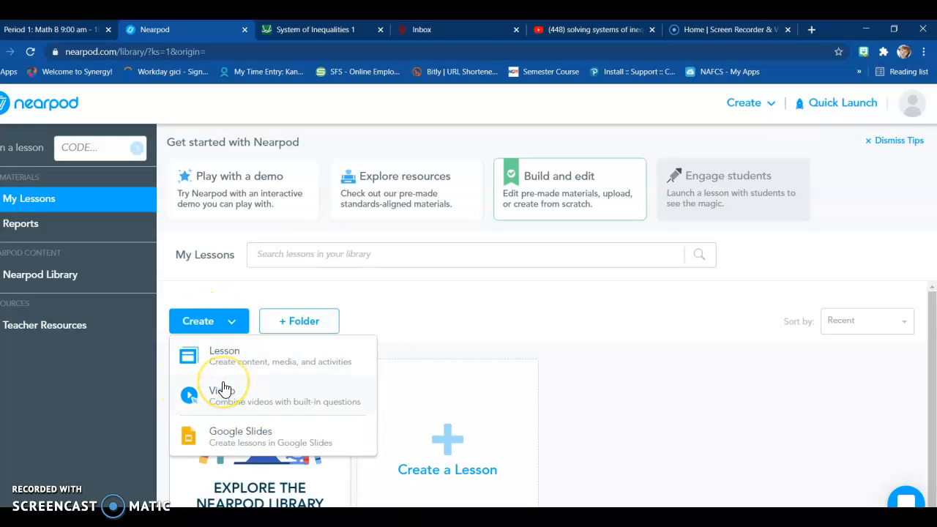
left_click(240, 432)
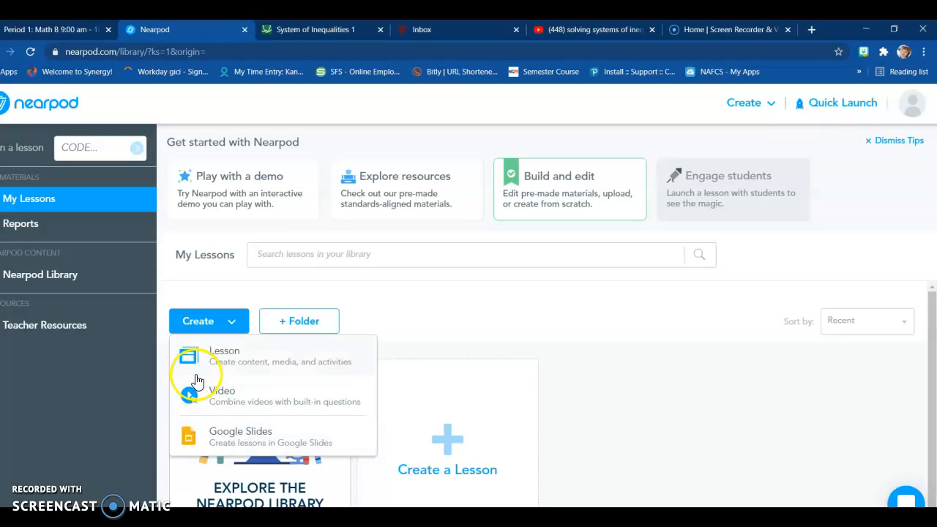
left_click(497, 324)
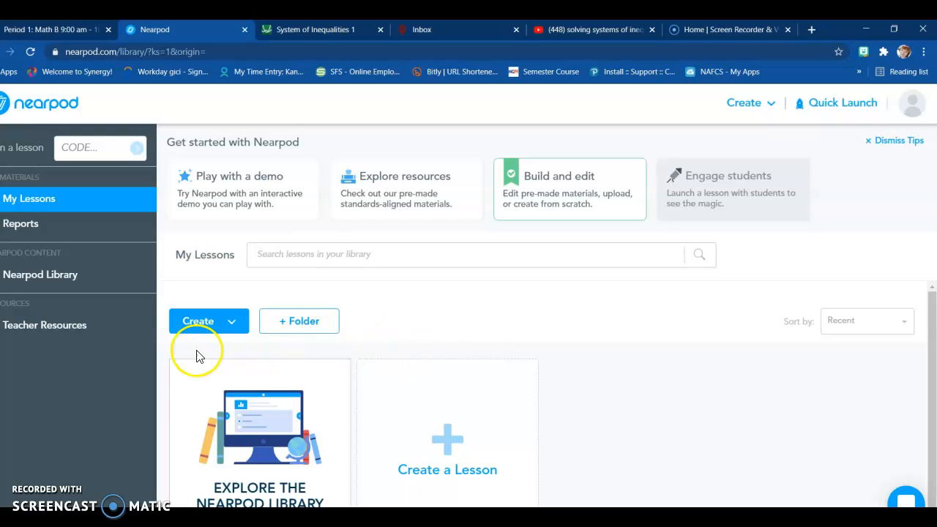
Browse the Nearpod Library's featured collections and its video collections
left_click(74, 280)
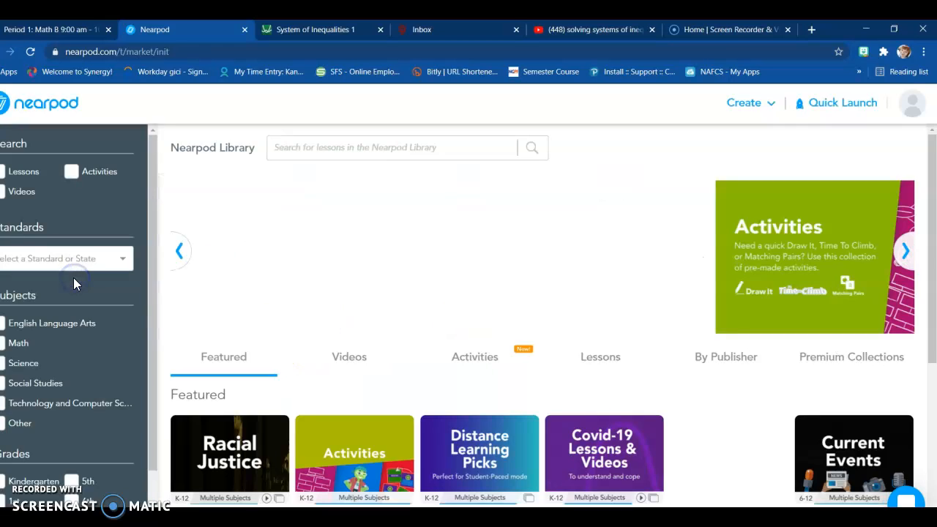
scroll(317, 354, "down", 1)
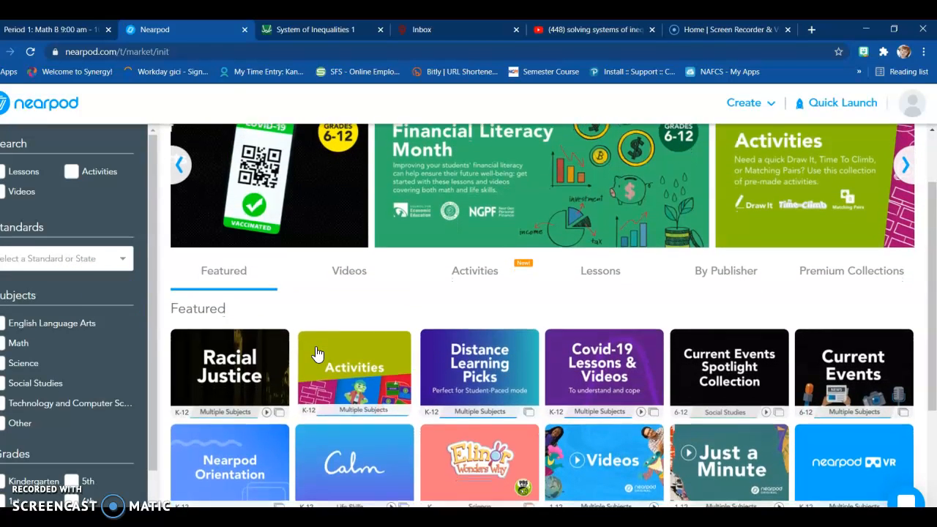
scroll(317, 355, "down", 2)
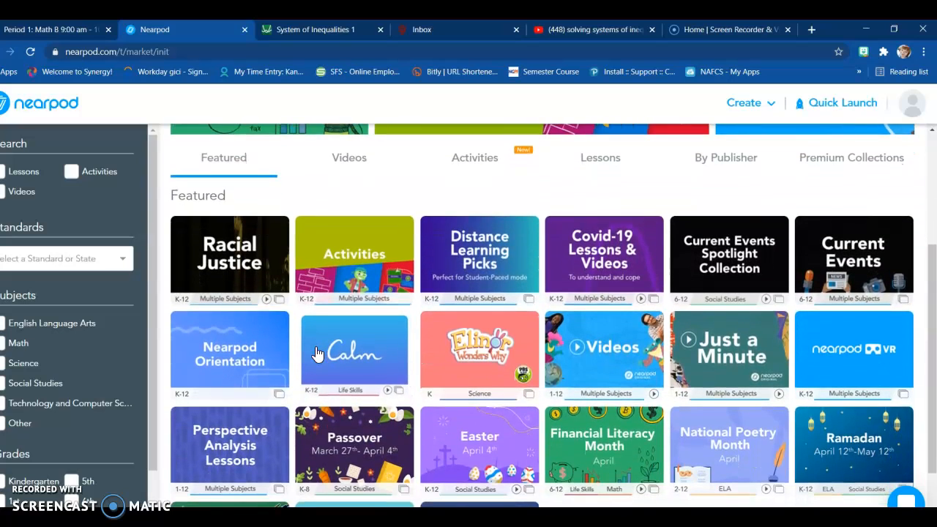
scroll(317, 354, "down", 1)
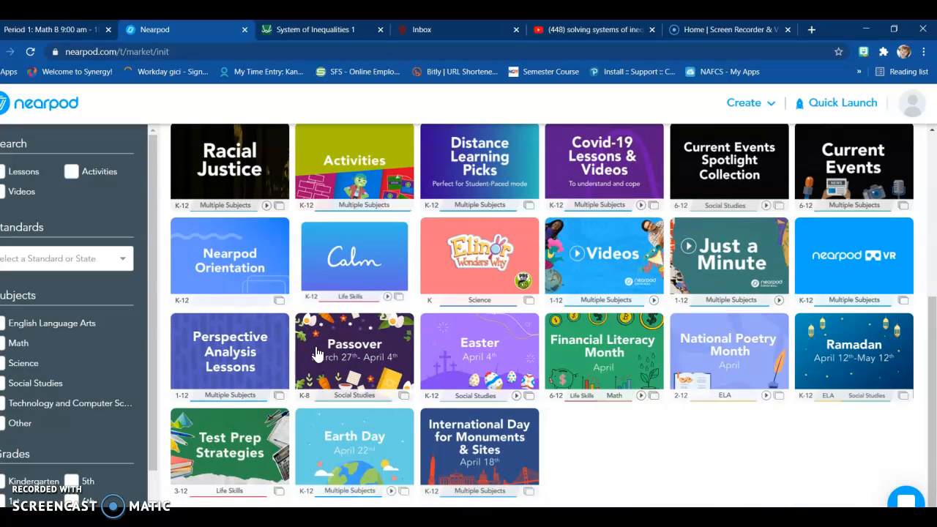
scroll(317, 354, "up", 1)
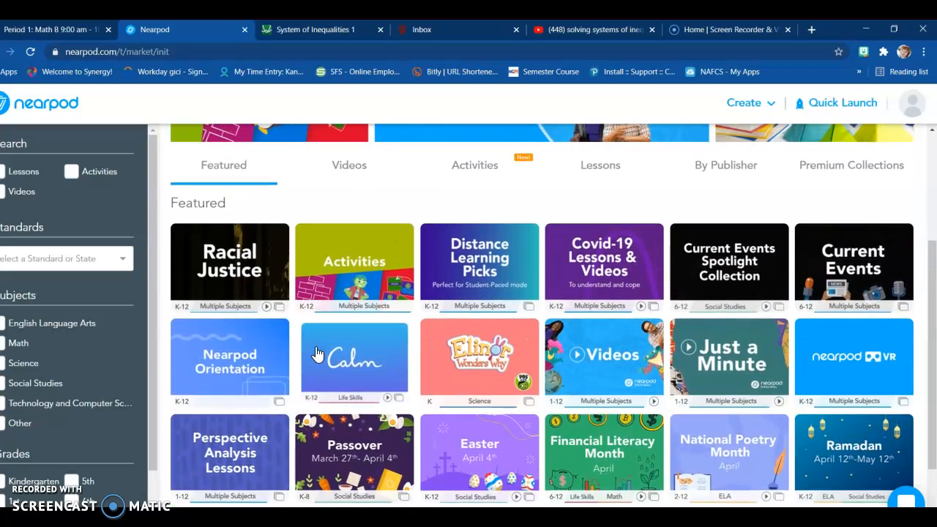
scroll(317, 354, "up", 1)
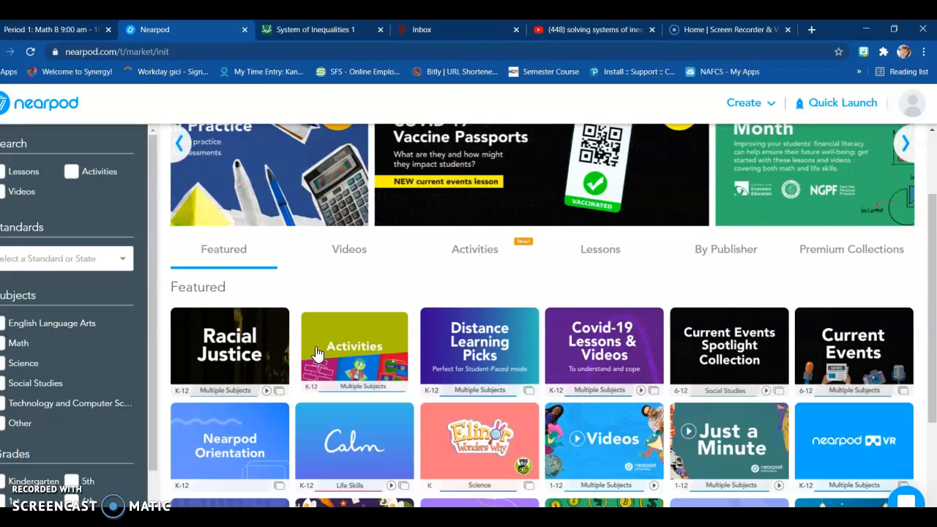
scroll(316, 354, "down", 2)
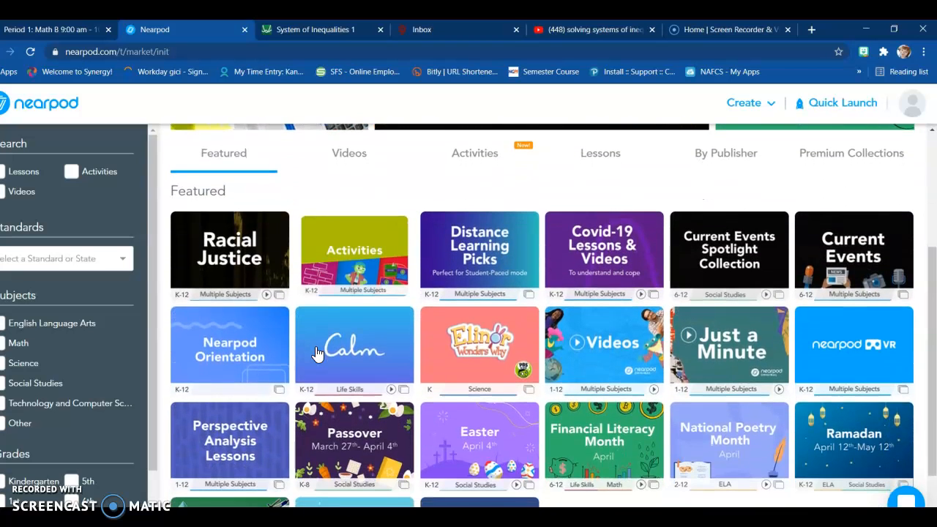
left_click(266, 360)
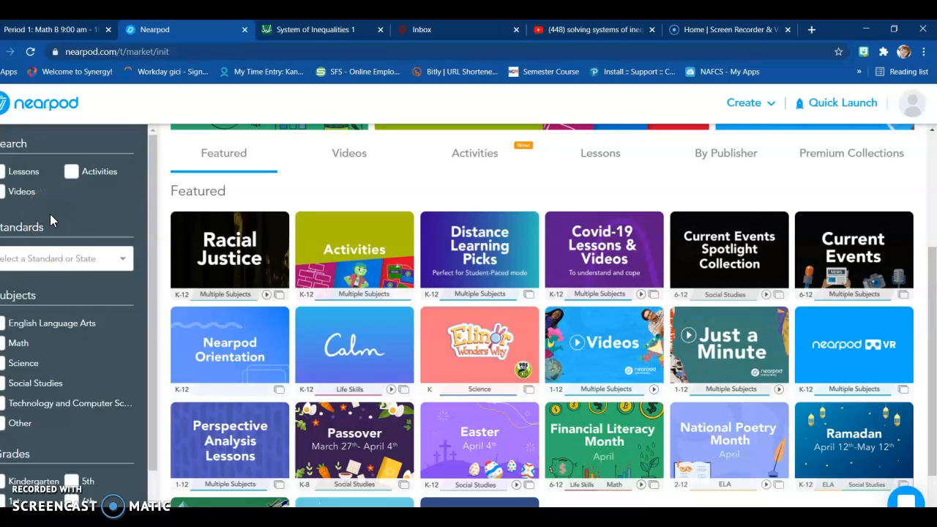
scroll(282, 300, "up", 3)
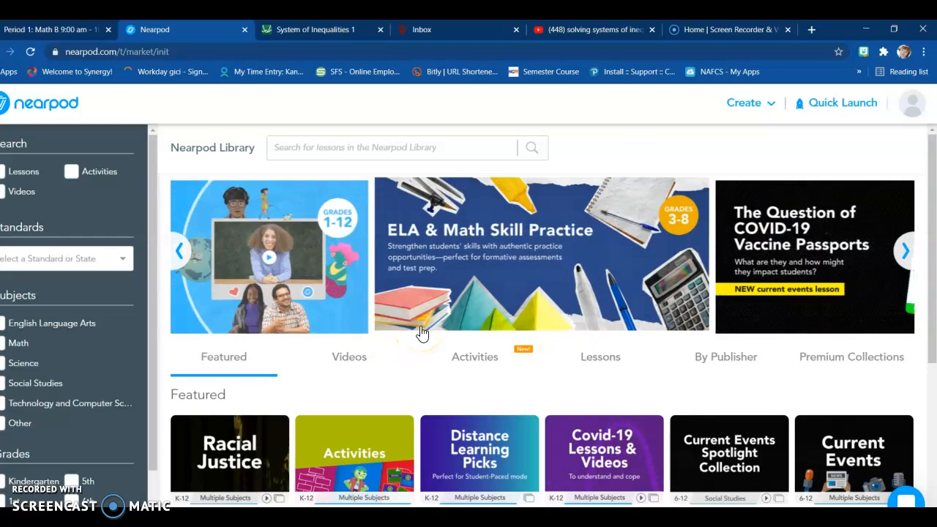
left_click(358, 359)
scroll(597, 393, "down", 2)
scroll(596, 393, "up", 2)
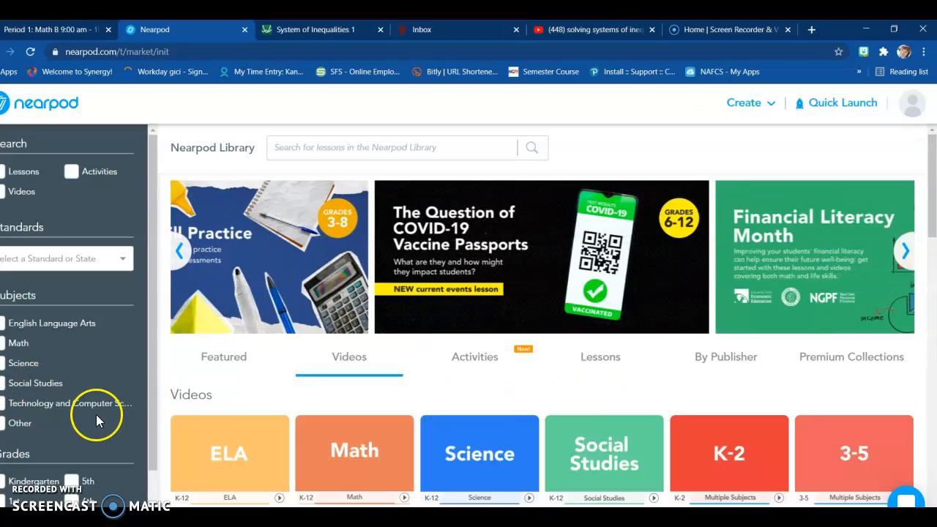
Return to My Lessons and create a new blank lesson
left_click(44, 103)
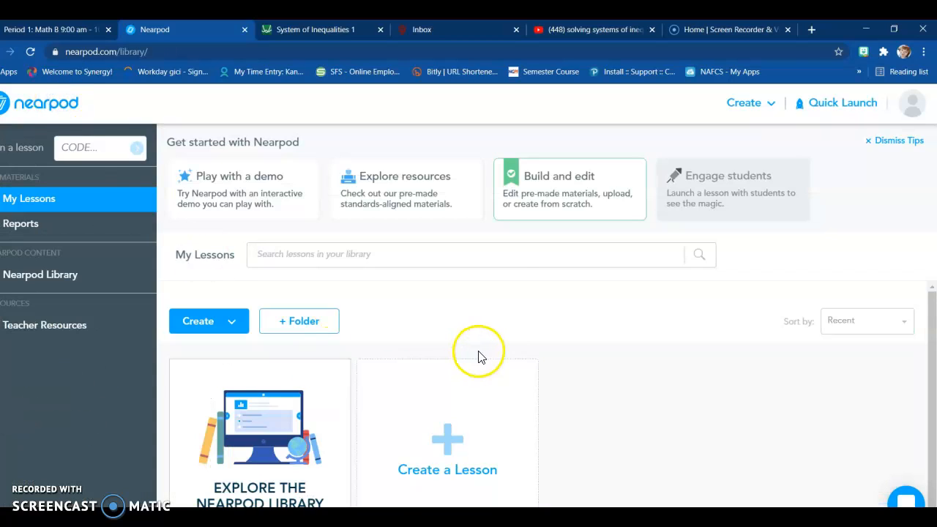
scroll(661, 377, "down", 1)
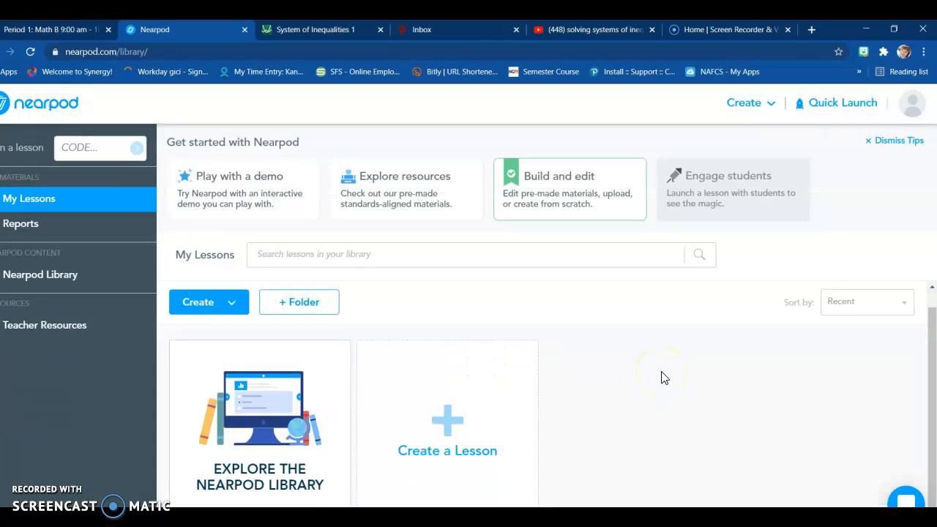
left_click(201, 308)
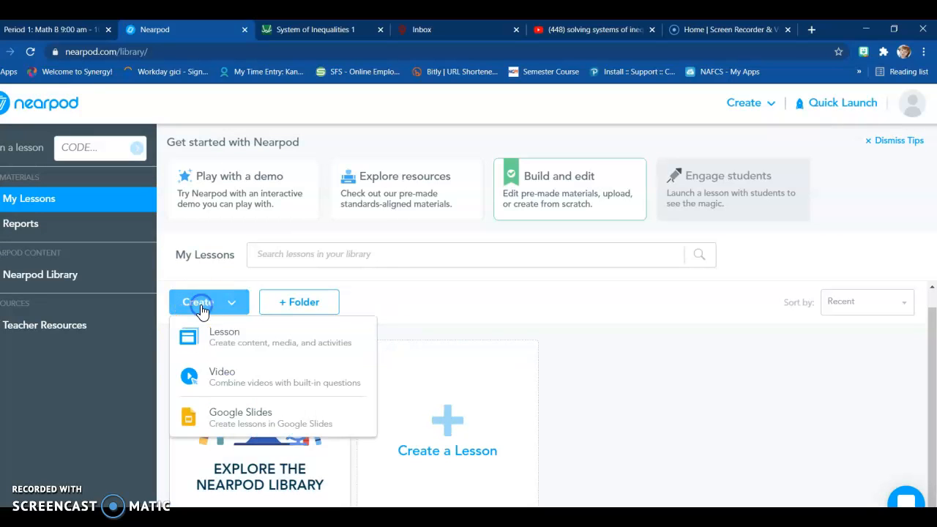
left_click(230, 337)
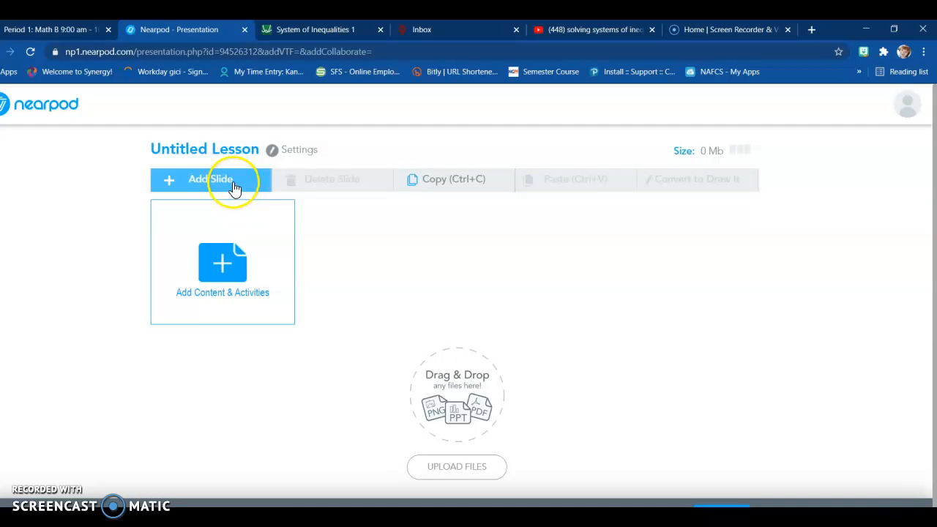
Add a content slide to the lesson and title it "Solving Systems of Linear Inequalities by Graphing"
left_click(233, 189)
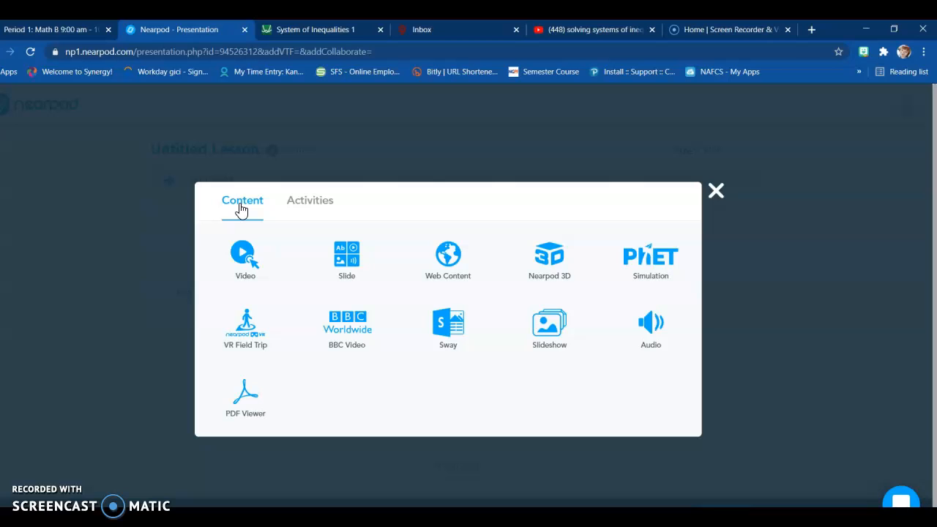
left_click(345, 262)
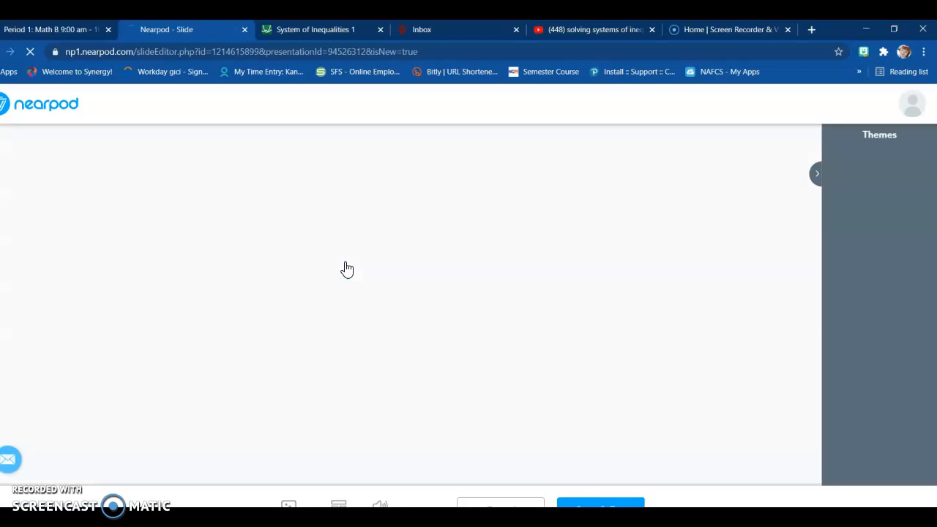
left_click(339, 176)
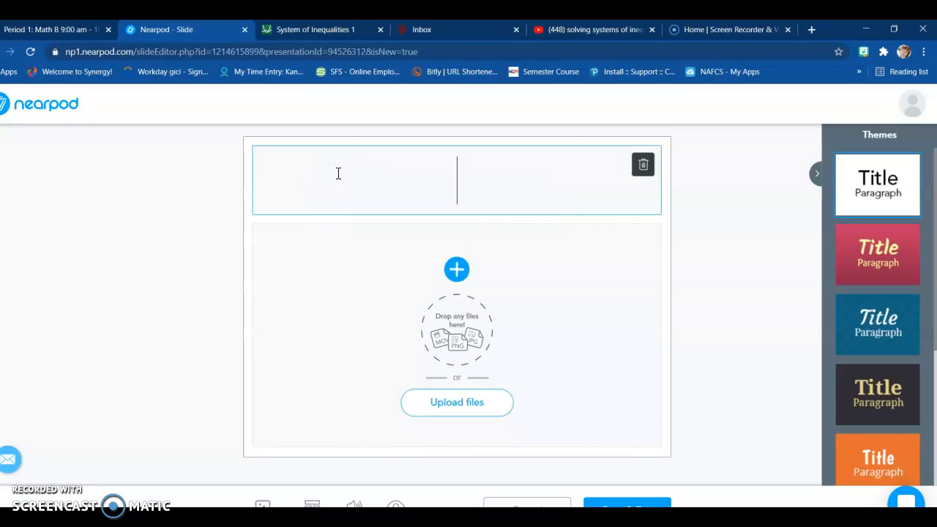
type("Sol")
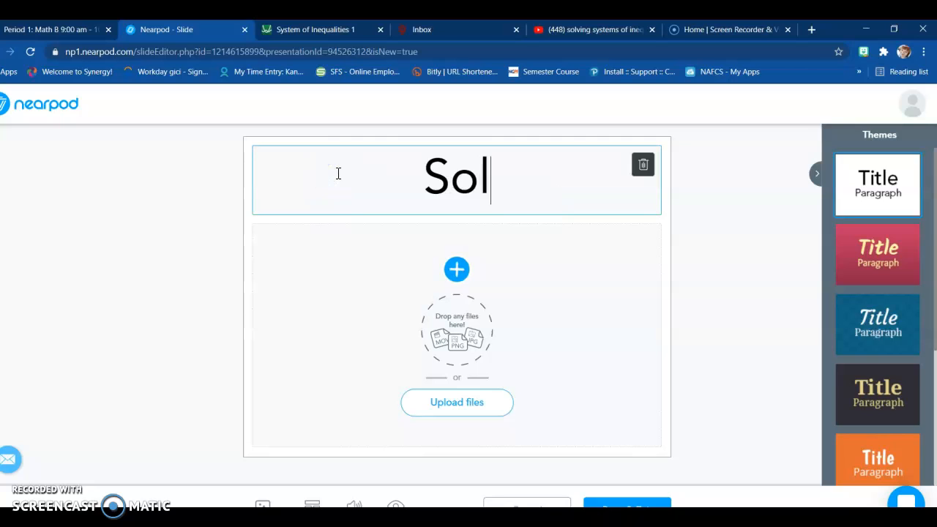
type("ving Syst")
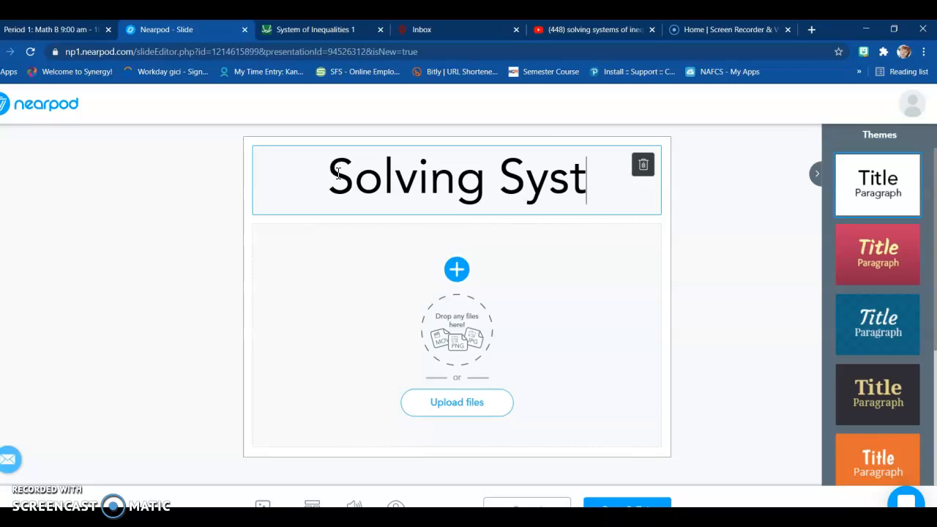
type("ems of Lin")
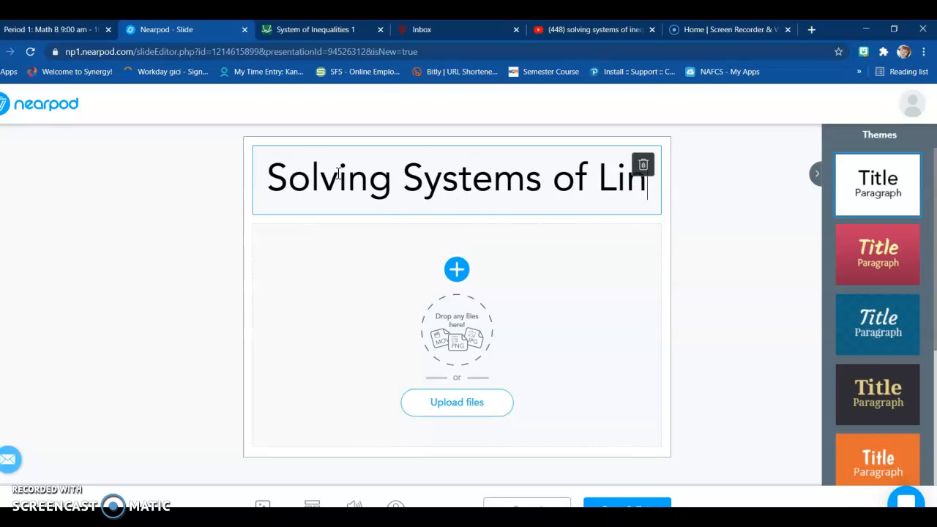
type("ea")
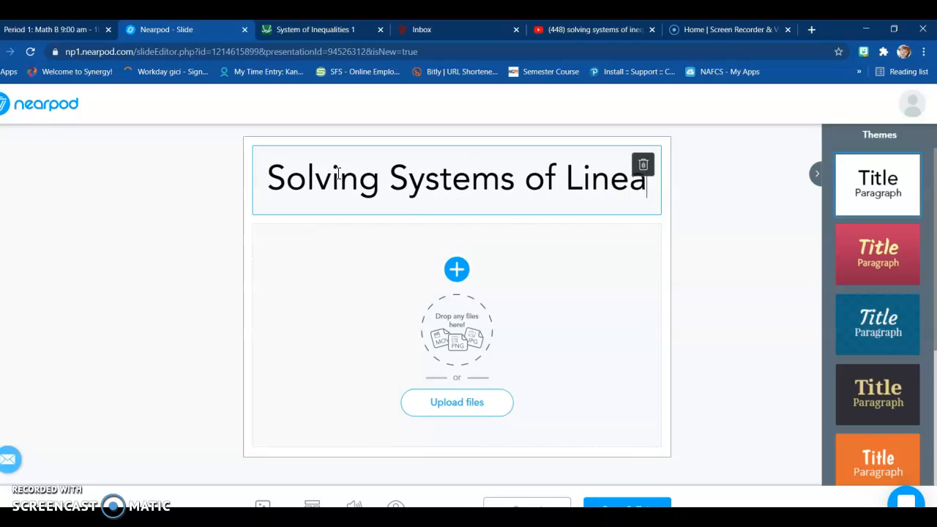
type("r Ine")
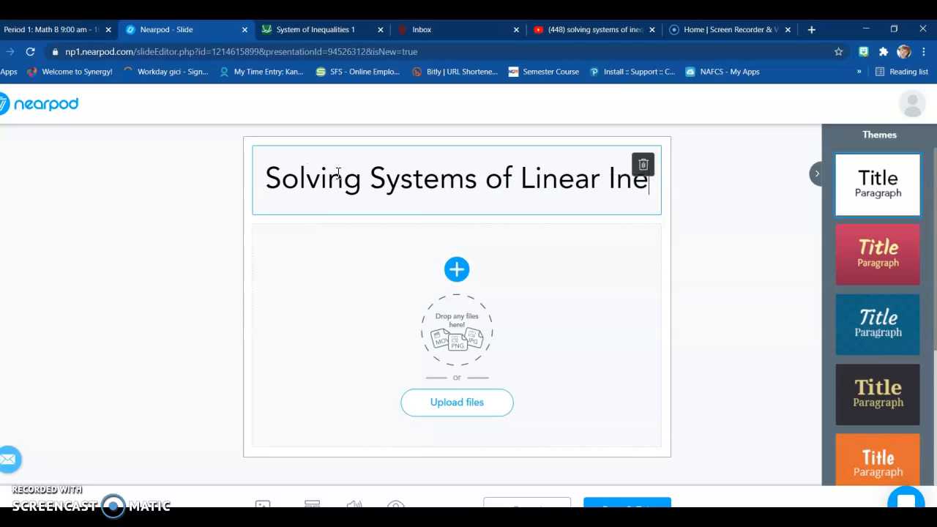
type("qual")
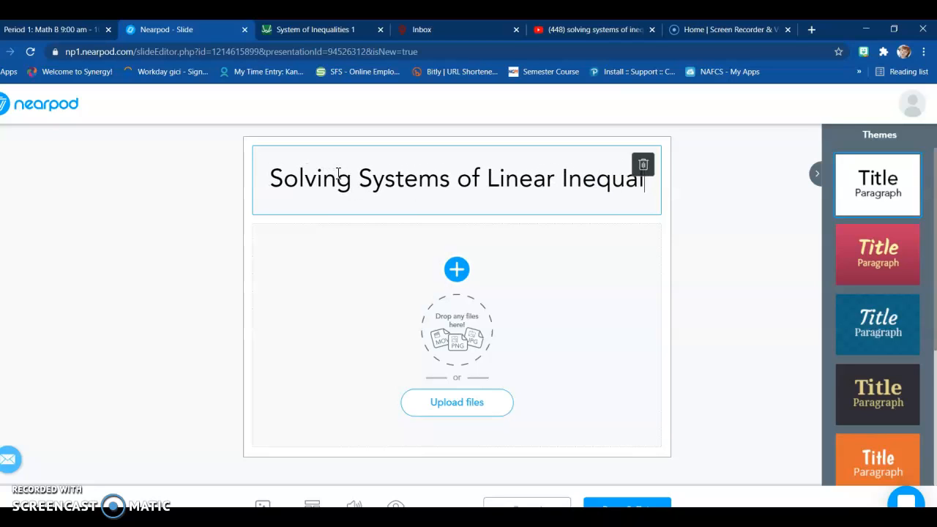
type("ities b")
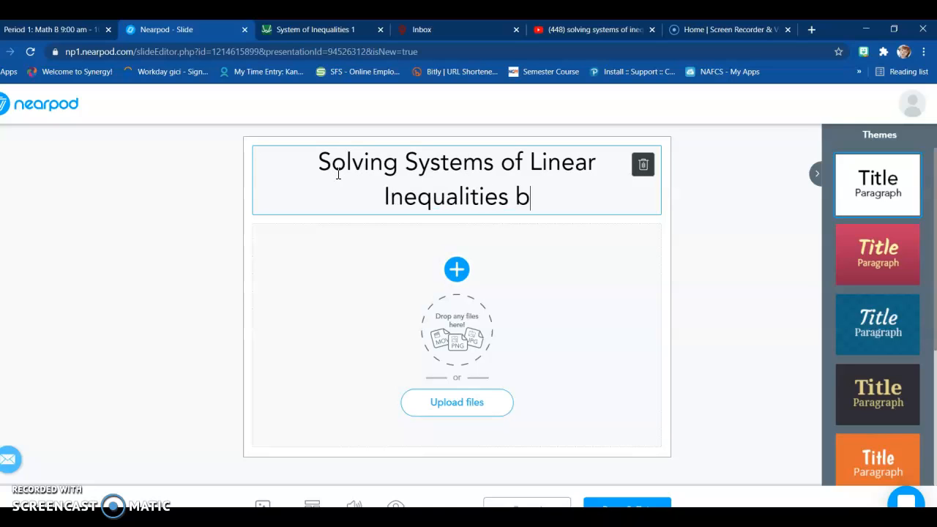
type("y Graph")
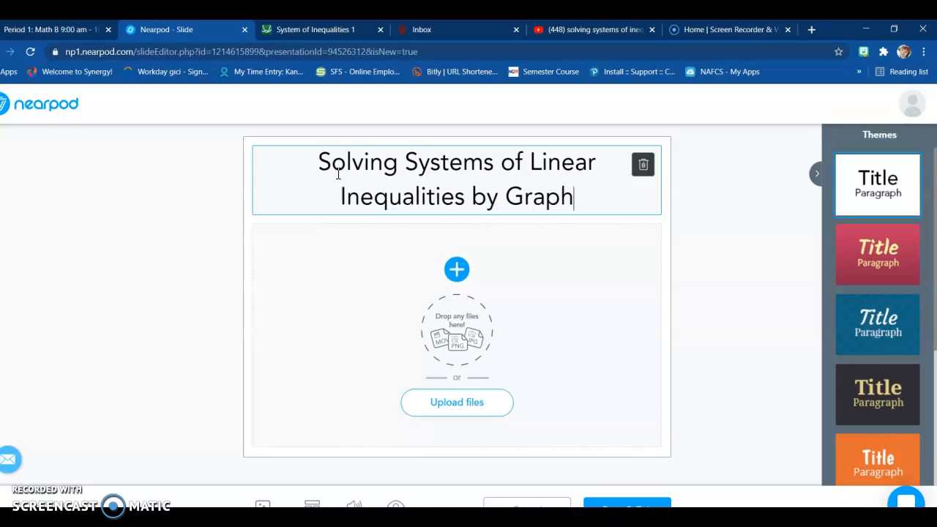
type("ing")
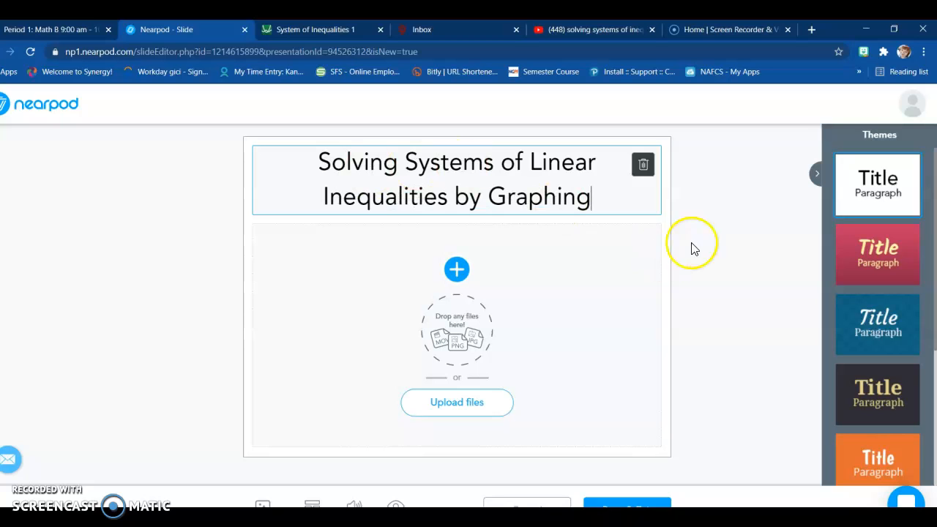
Apply the green theme with the black script title to the slide
scroll(864, 292, "down", 1)
scroll(864, 299, "down", 3)
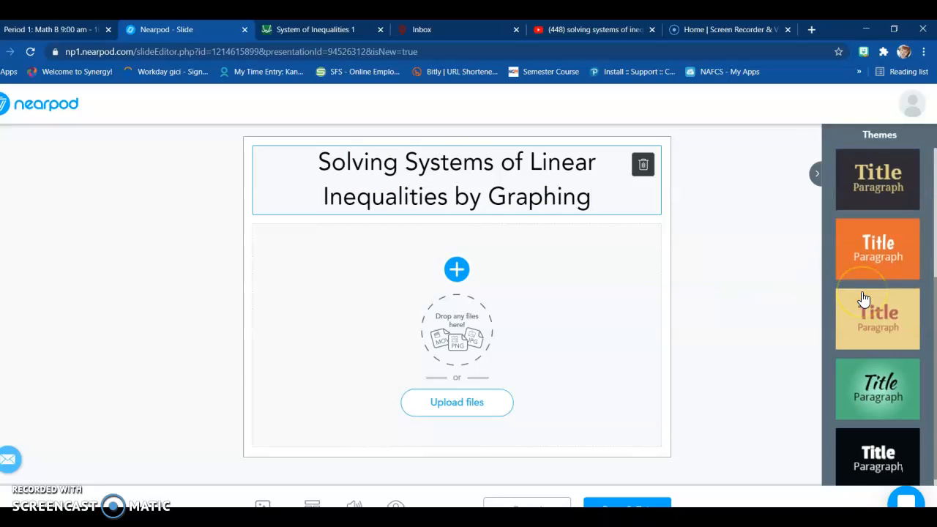
left_click(882, 384)
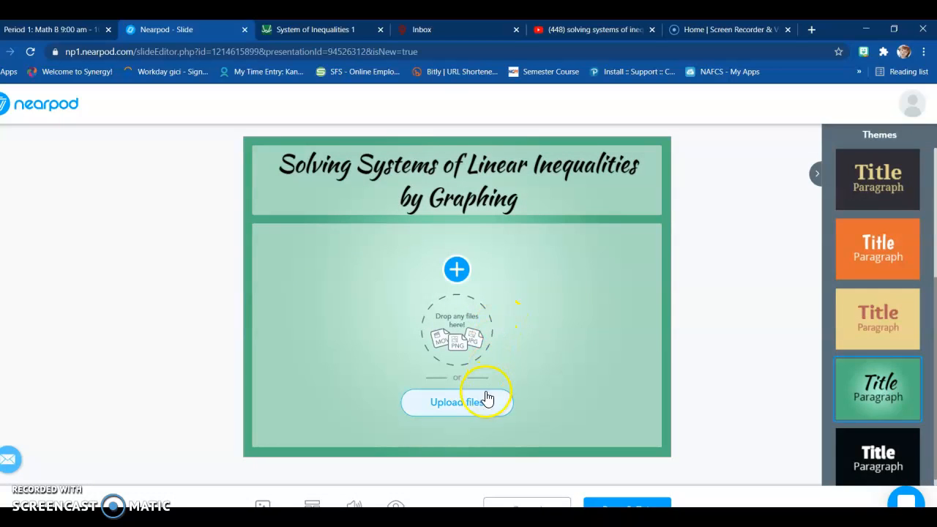
Insert the shaded inequality graph image "download (6)" from the Downloads folder into the slide's content area
left_click(472, 402)
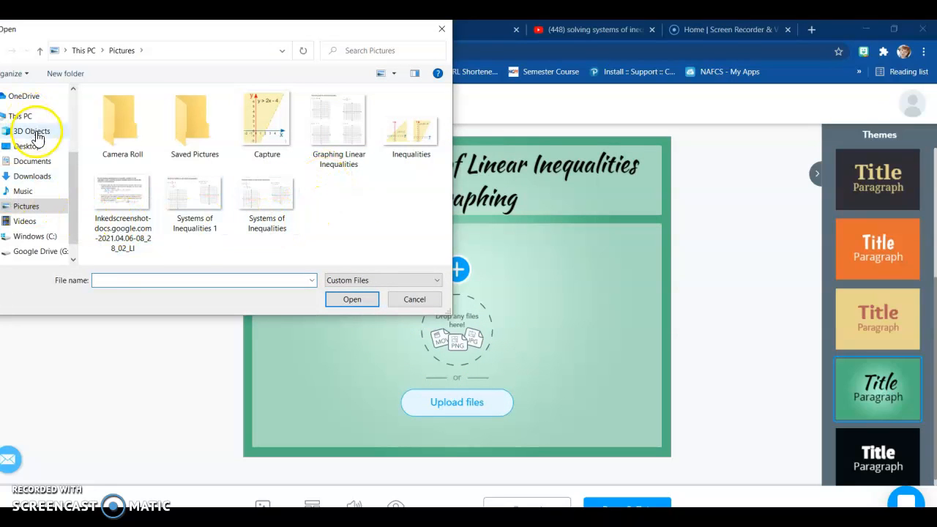
left_click(30, 191)
left_click(33, 176)
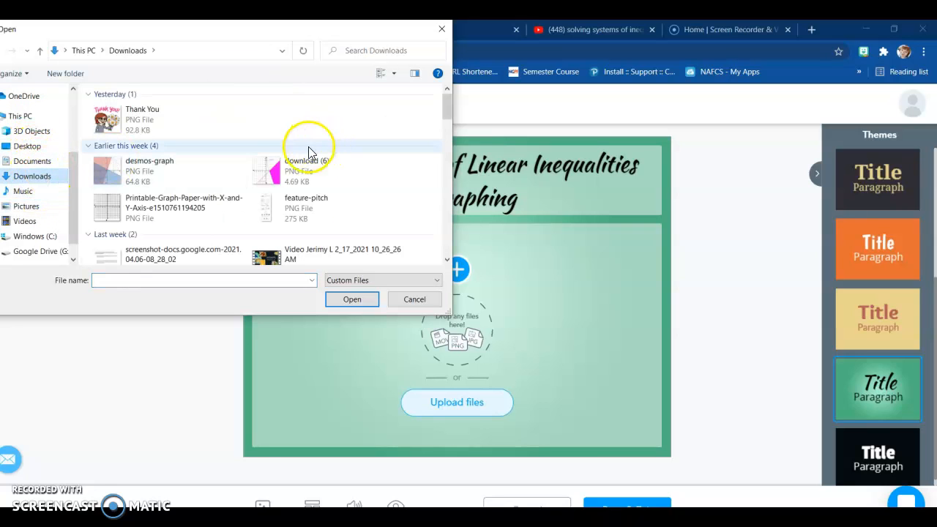
left_click(296, 169)
left_click(359, 303)
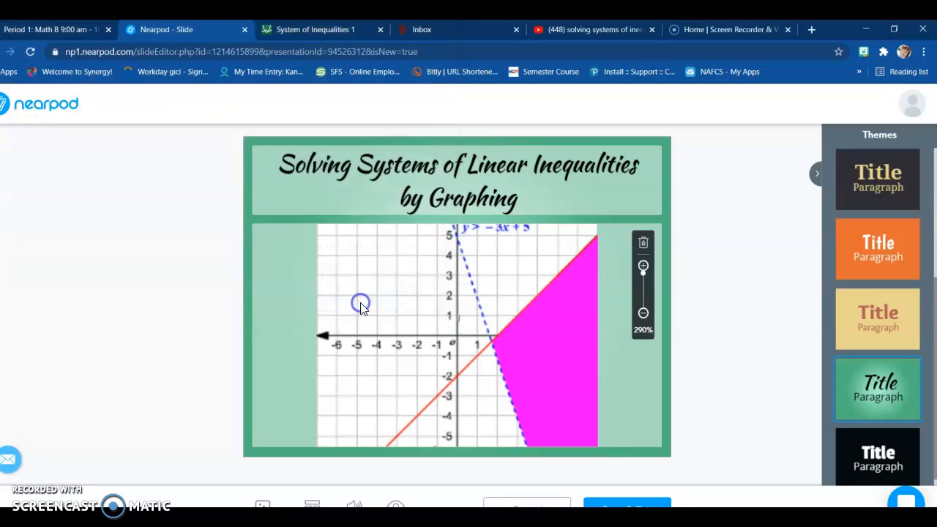
Scale the graph image down to 150% and save the slide, applying the new theme to the whole lesson
left_click(643, 314)
left_click_drag(643, 314, 646, 286)
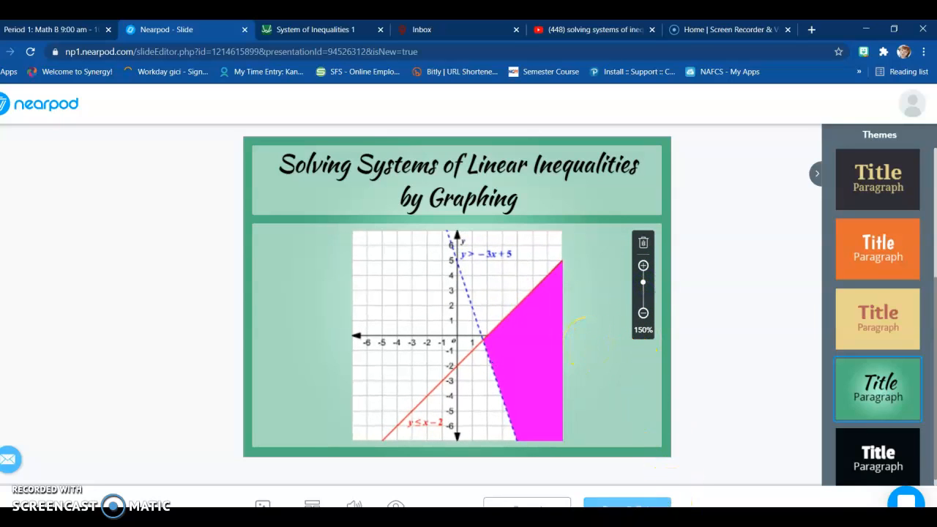
left_click(627, 504)
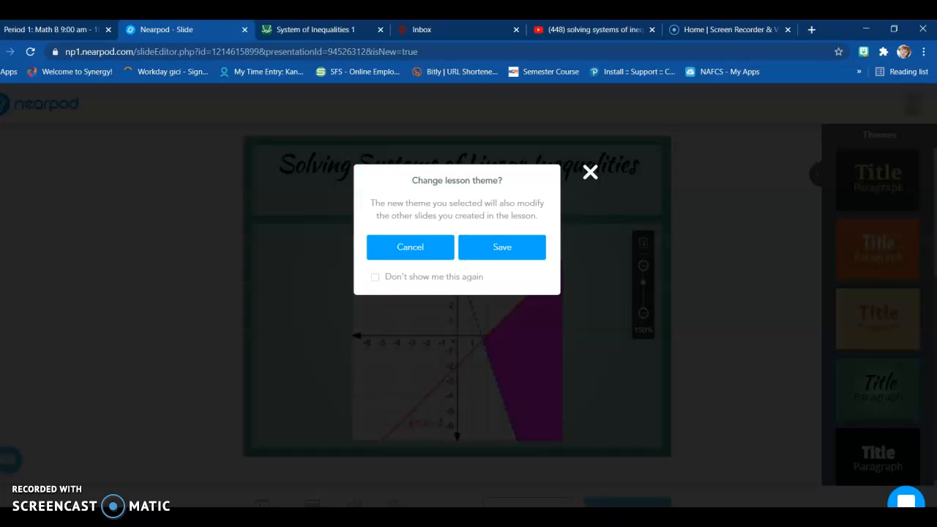
left_click(517, 246)
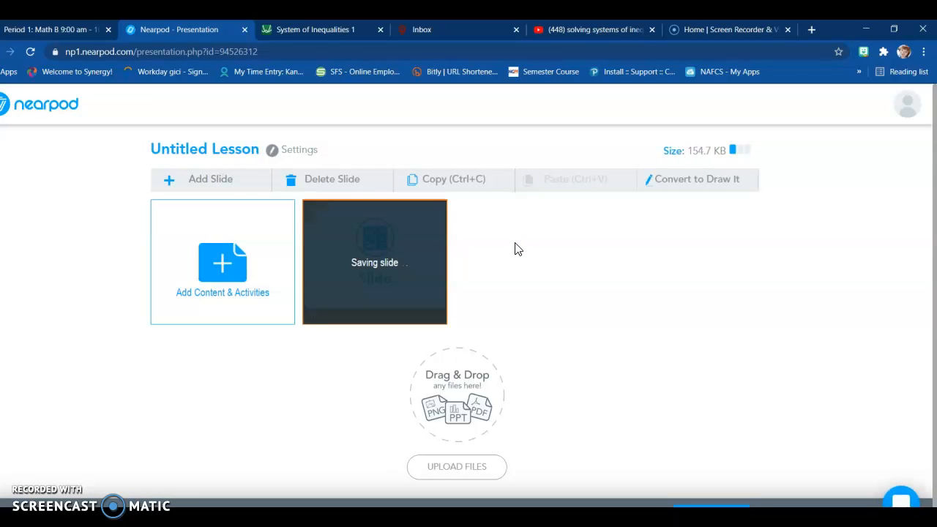
left_click(491, 272)
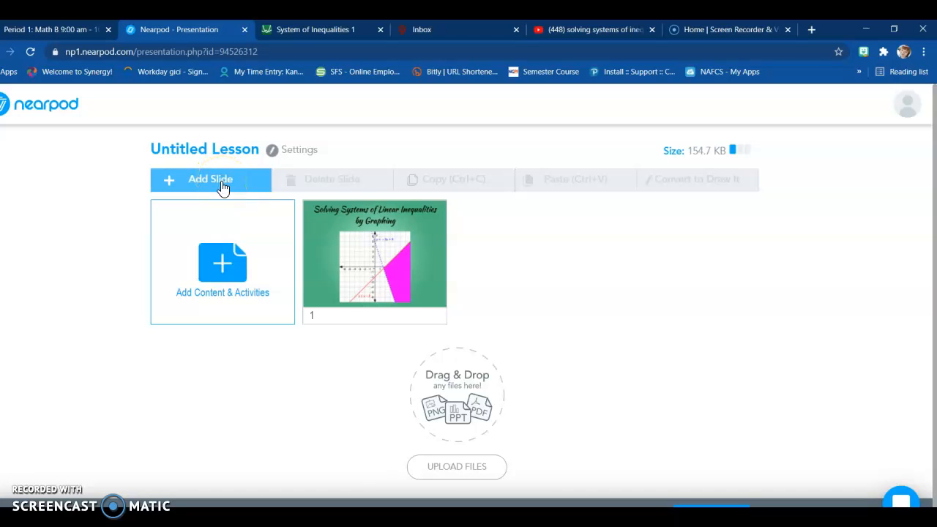
Add a Collaborate Board activity to the lesson with the topic "Linear Inequalities Jam!"
left_click(223, 187)
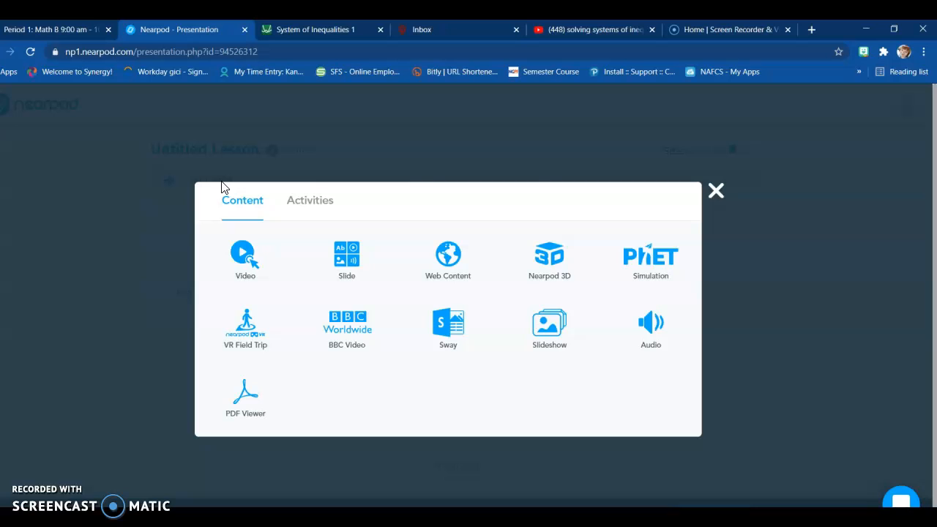
left_click(314, 203)
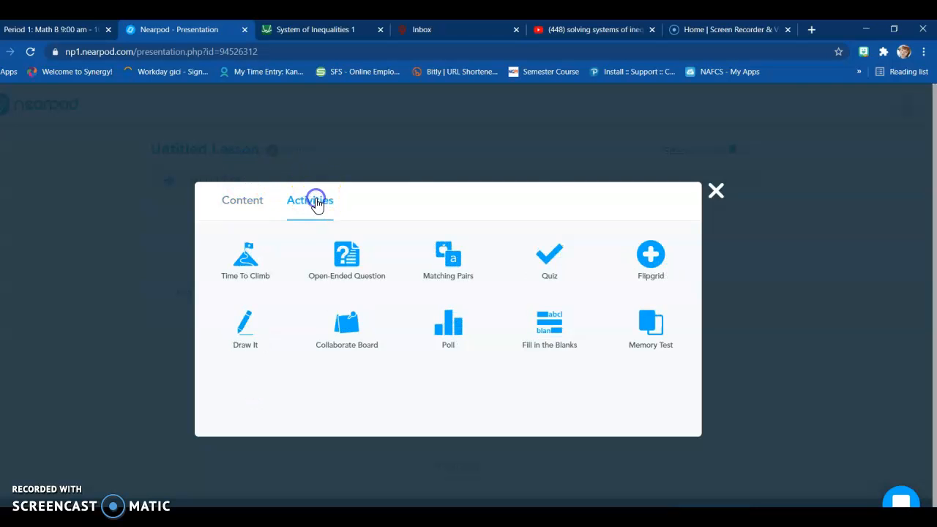
left_click(352, 316)
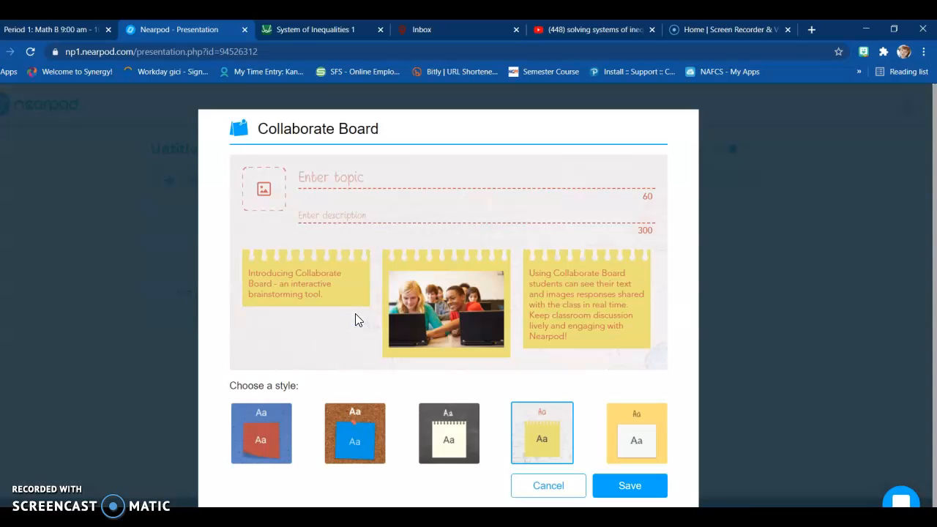
left_click(363, 178)
left_click(364, 177)
type("4")
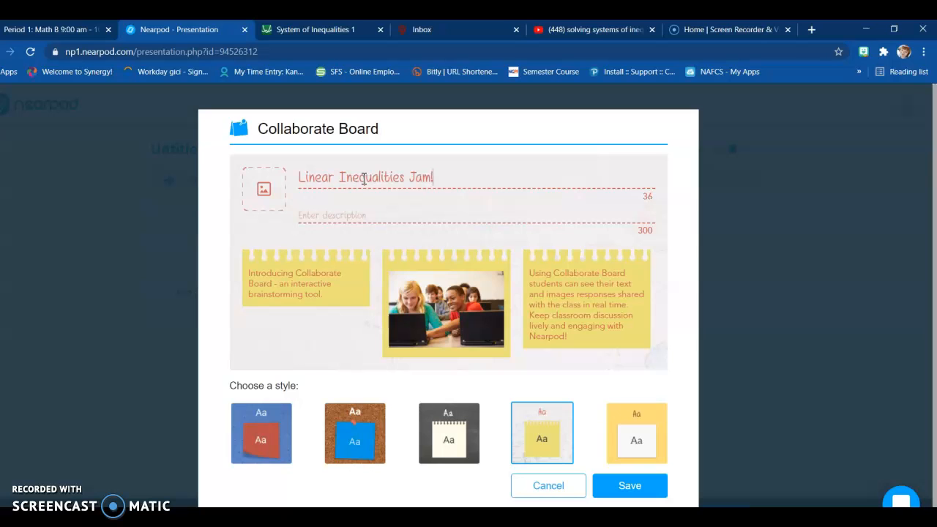
Give the Collaborate Board the description "Recall" and the corkboard style with blue notes, and save it
left_click(345, 211)
type("Recall")
left_click(356, 440)
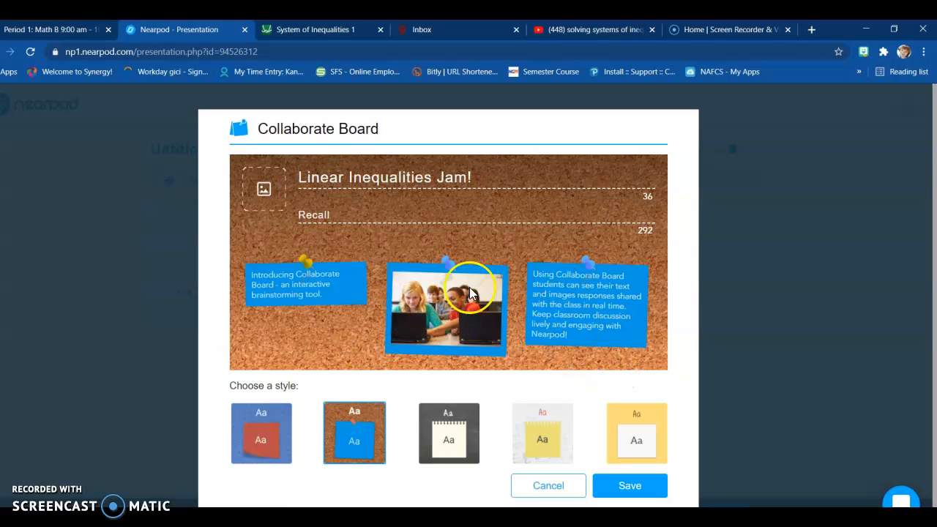
left_click(627, 490)
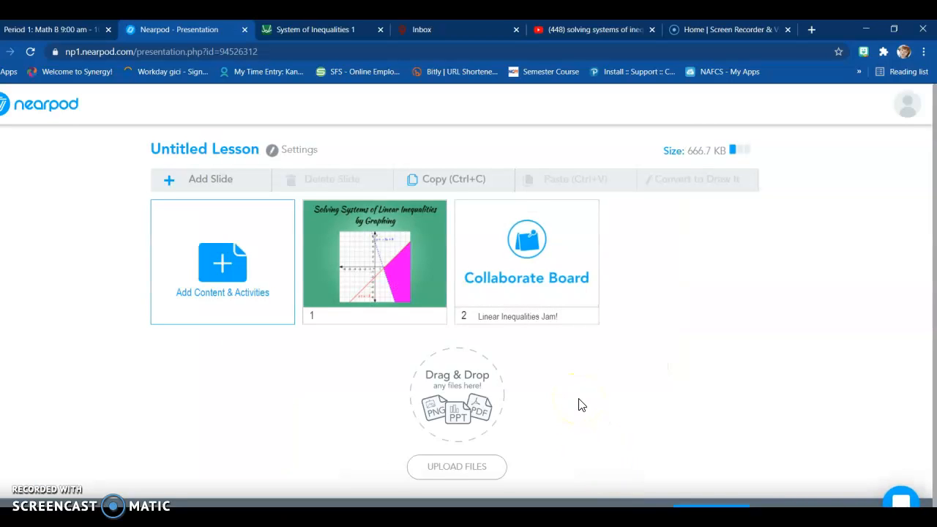
Start adding a video to the lesson, with YouTube as its source
left_click(609, 310)
left_click(249, 174)
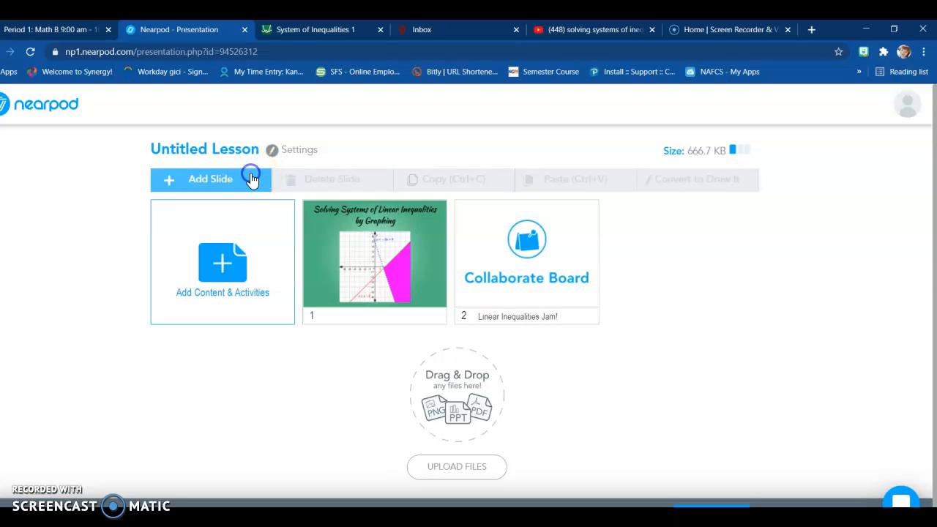
left_click(255, 265)
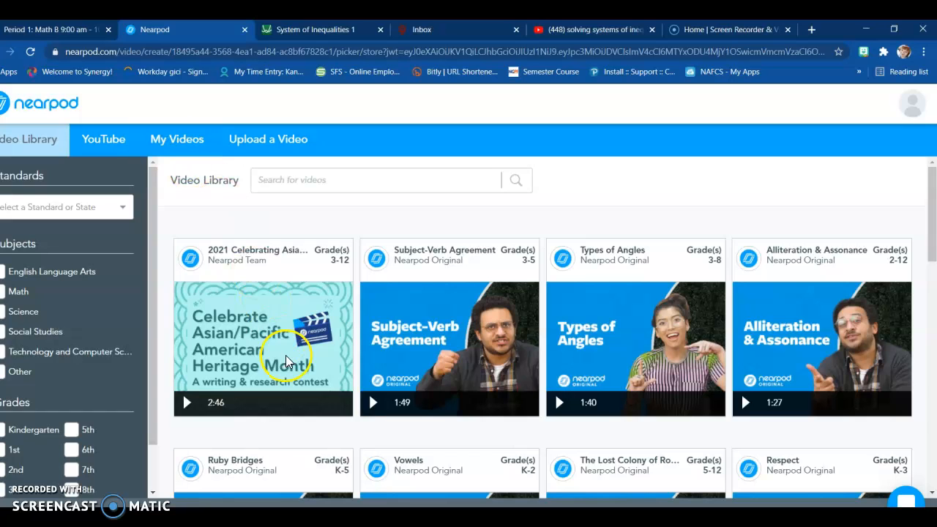
mouse_move(282, 352)
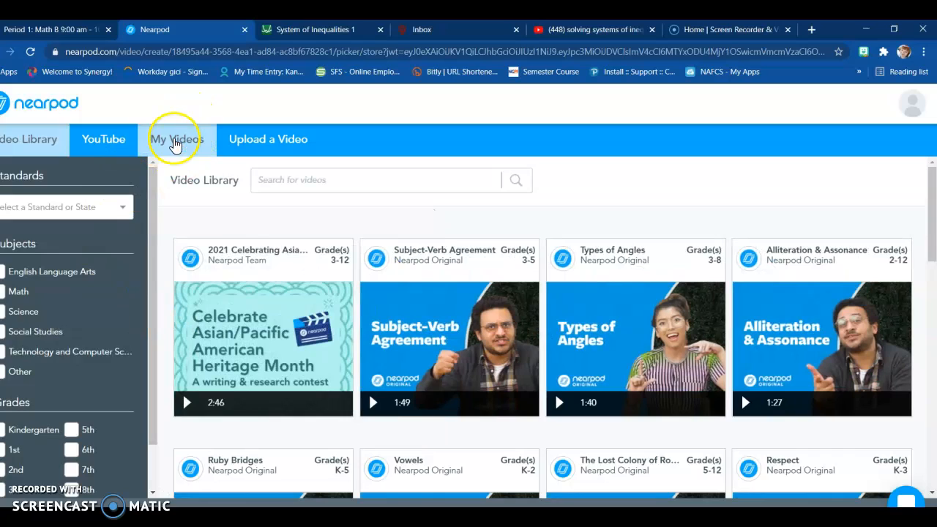
left_click(103, 141)
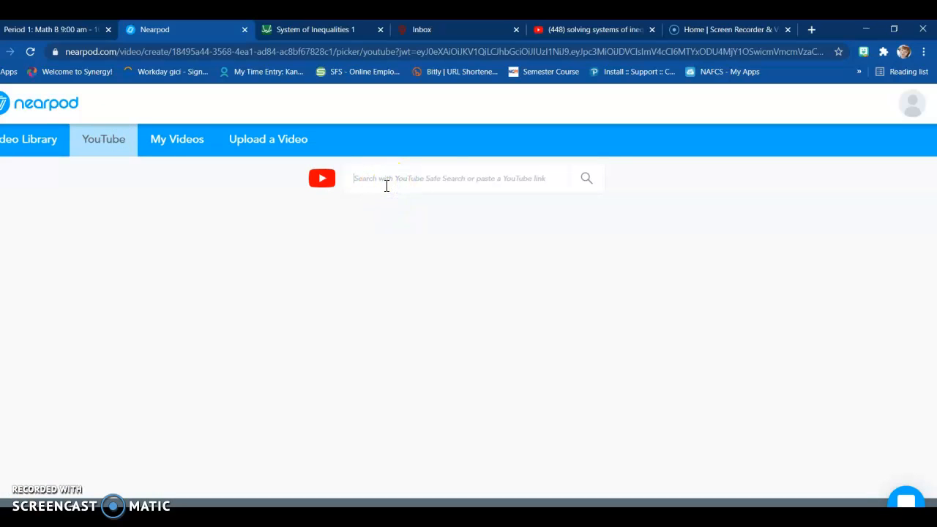
left_click(658, 188)
Search YouTube in a new browser tab for "solving systems of inequalities by graphing" and open the video "LINEAR INEQUALITIES GRAPHING EXPLAINED!"
left_click(809, 33)
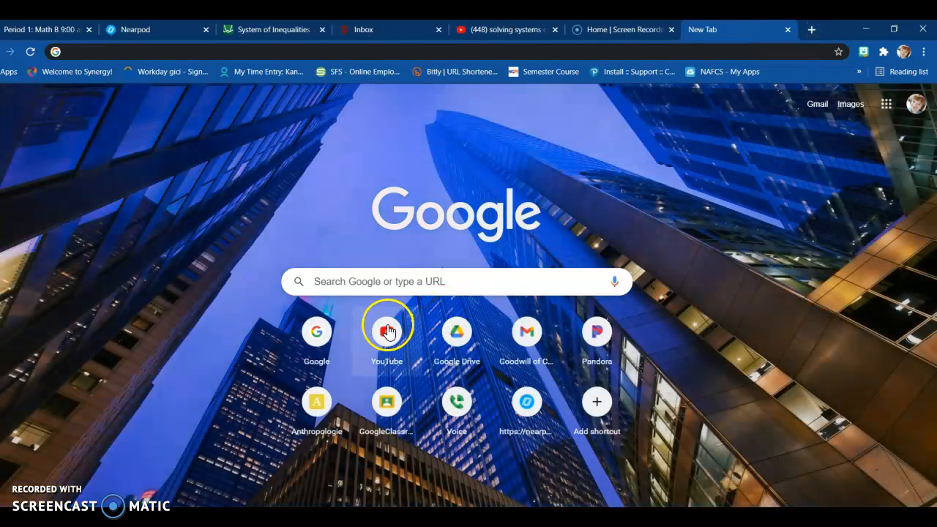
left_click(386, 329)
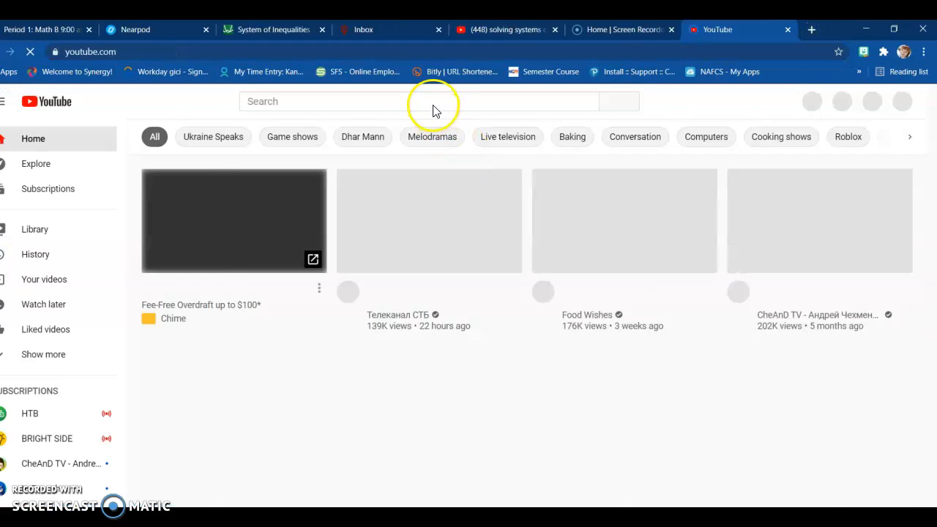
left_click(433, 101)
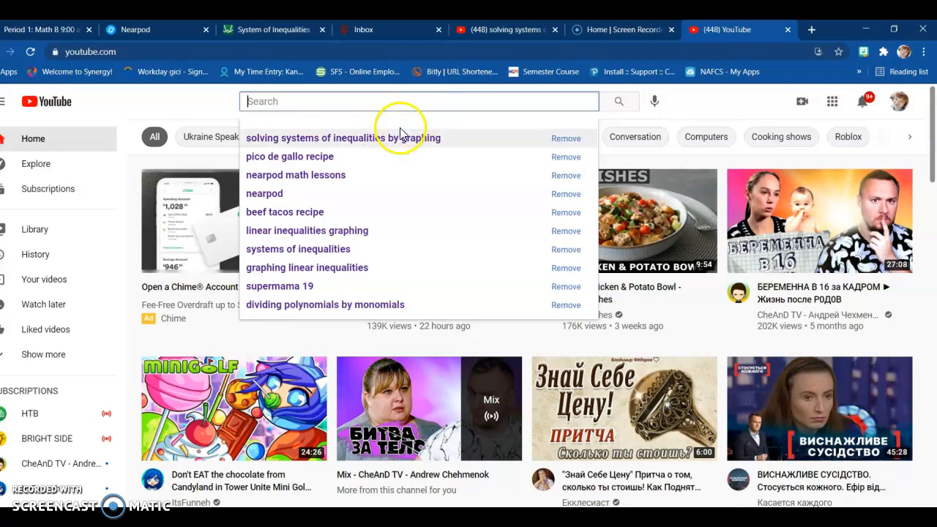
left_click(366, 139)
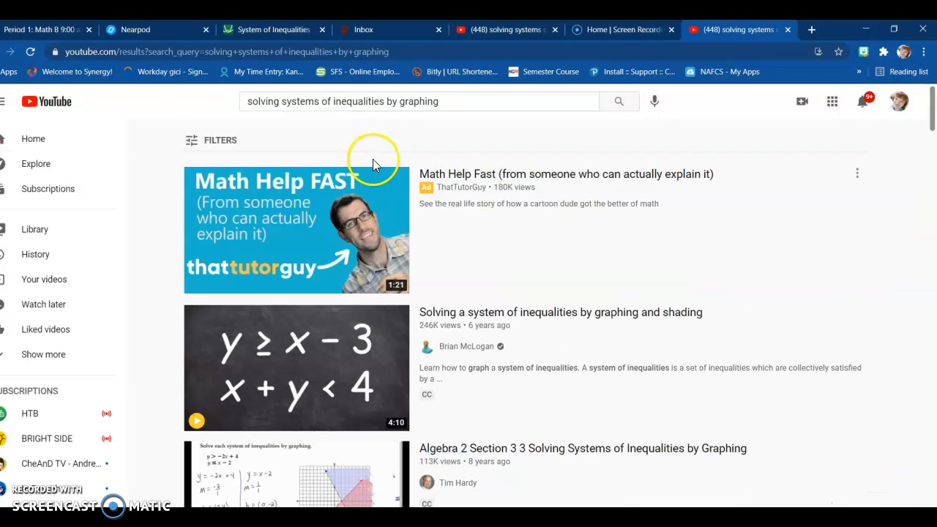
scroll(452, 329, "down", 5)
scroll(456, 333, "down", 3)
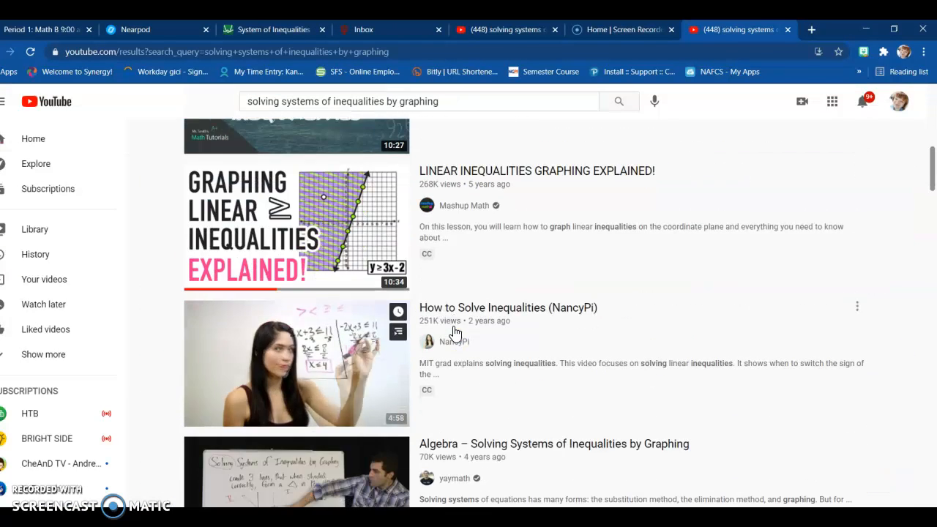
left_click(521, 175)
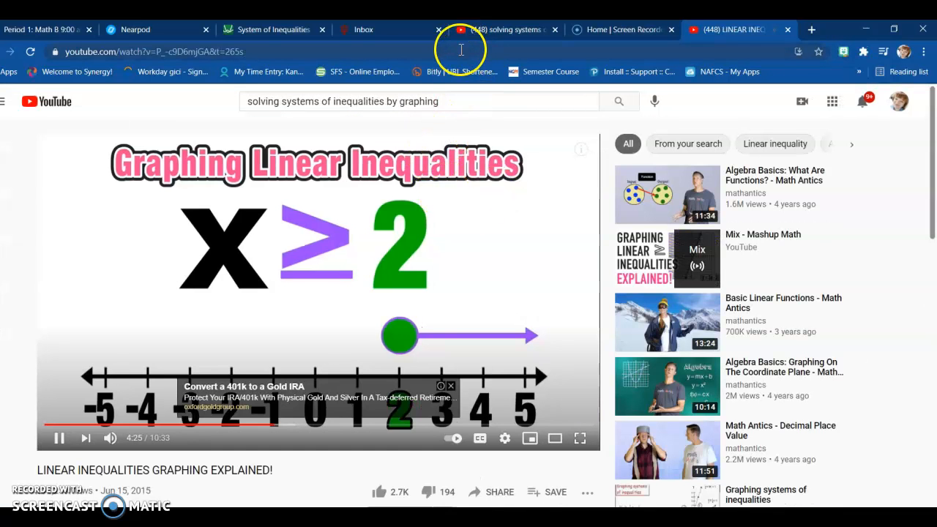
Copy the video's web address, find the video with it in Nearpod's YouTube search, and add it to the lesson
left_click(461, 50)
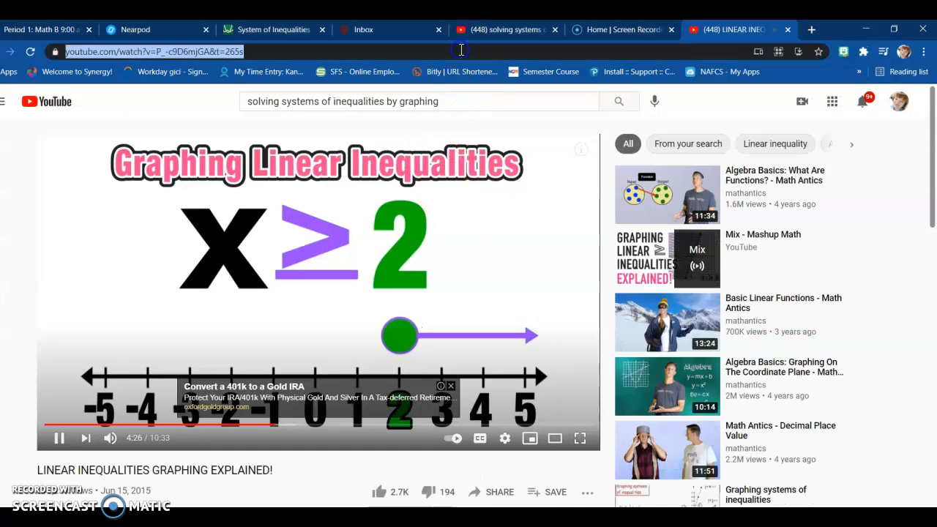
left_click(383, 153)
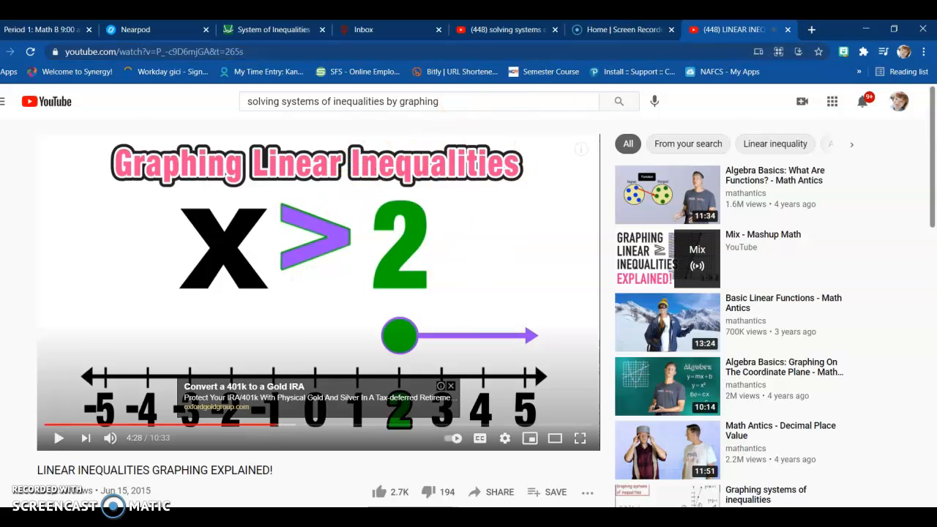
left_click(139, 30)
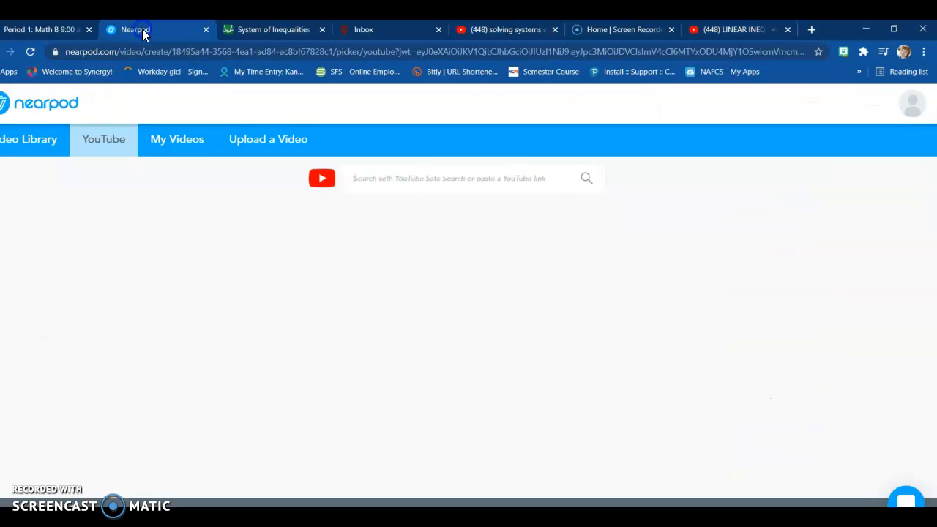
left_click(360, 174)
key("ctrl+v")
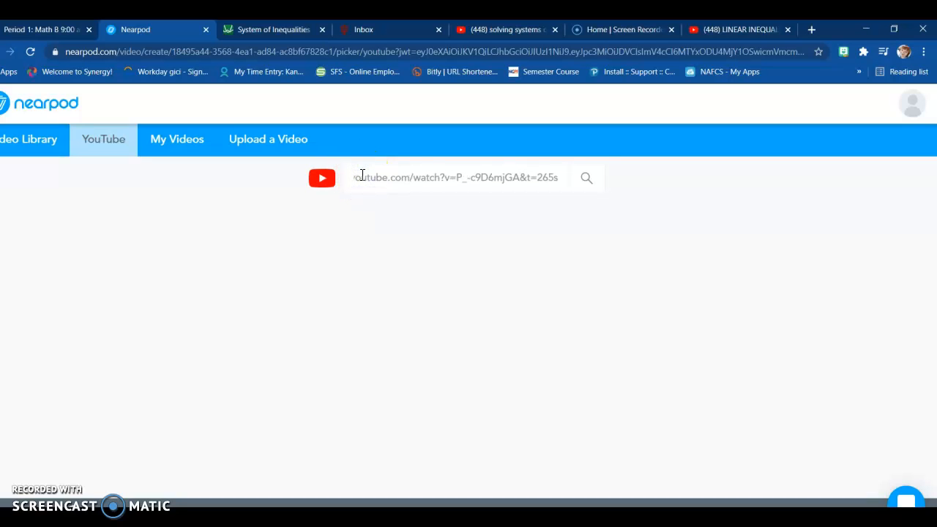
left_click(588, 188)
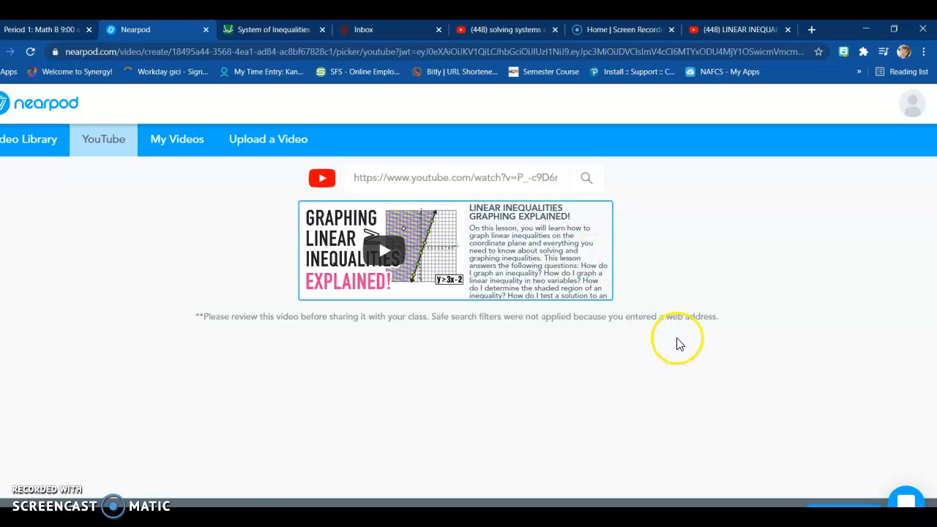
left_click(843, 507)
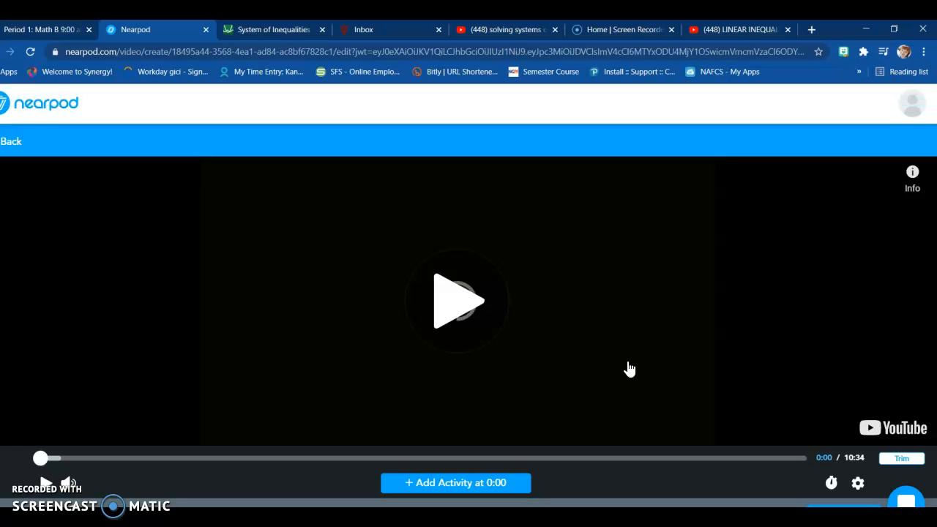
Start adding an open-ended question to the video at 2:30
left_click(629, 368)
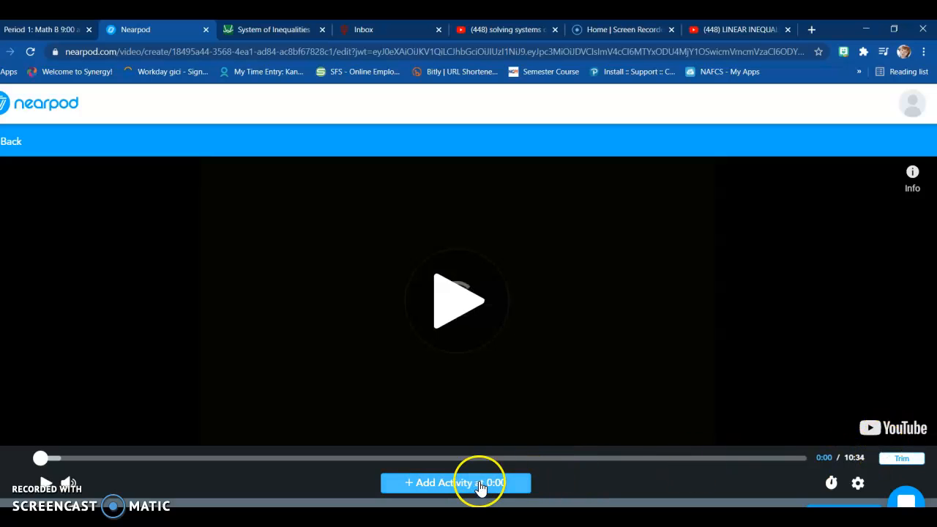
left_click(200, 458)
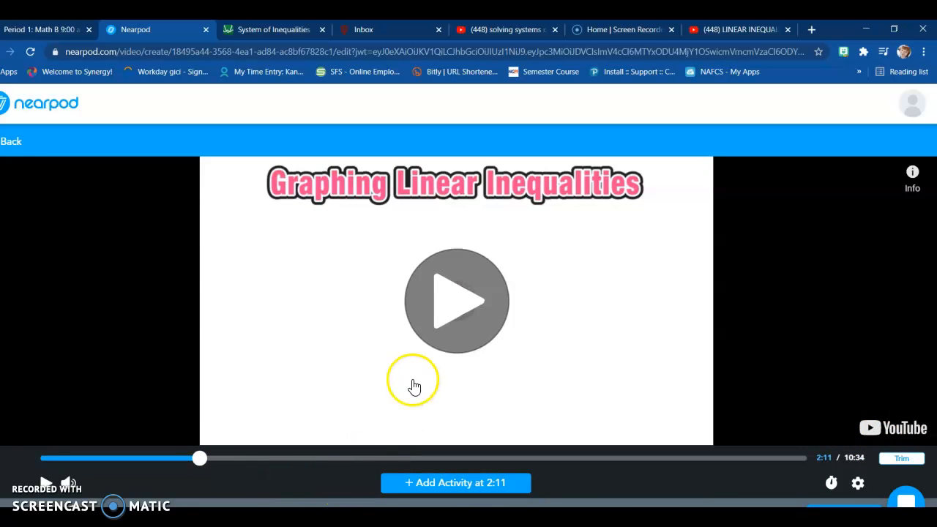
left_click(221, 458)
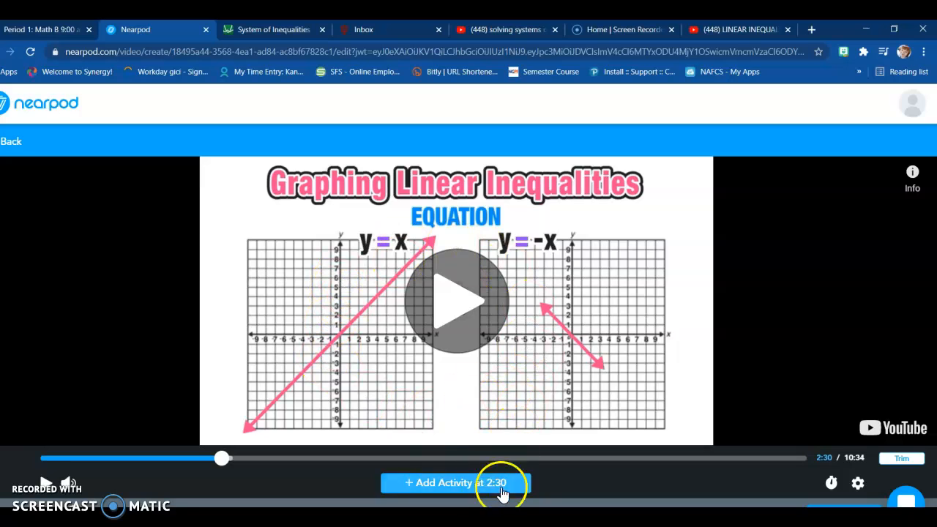
left_click(469, 492)
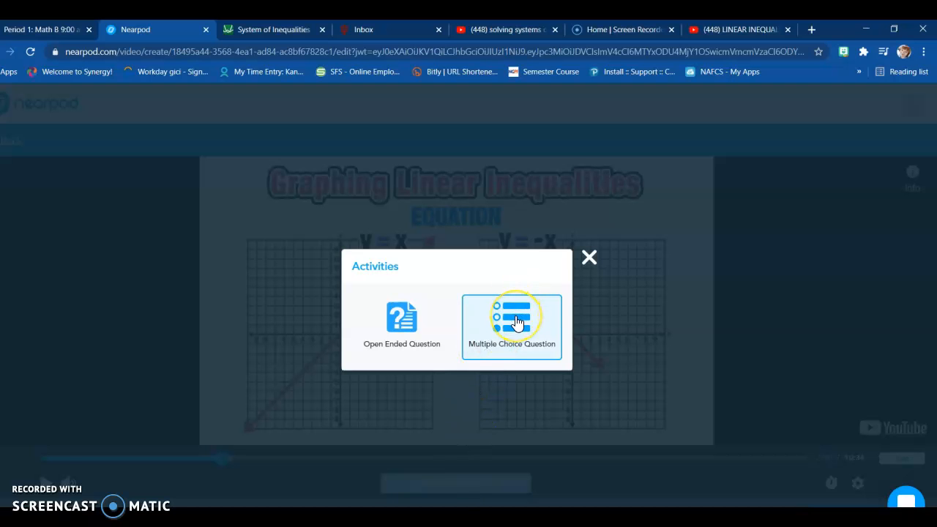
left_click(391, 322)
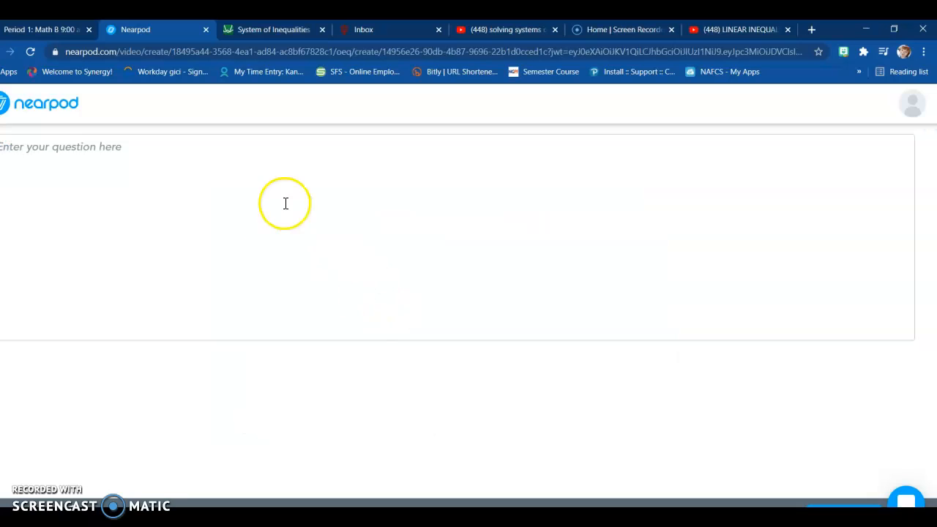
Enter the question text "afjgoaijrg'oiaje'oi" followed by the math symbol X⁴, and save the open-ended question
left_click(256, 167)
type("afjgoa")
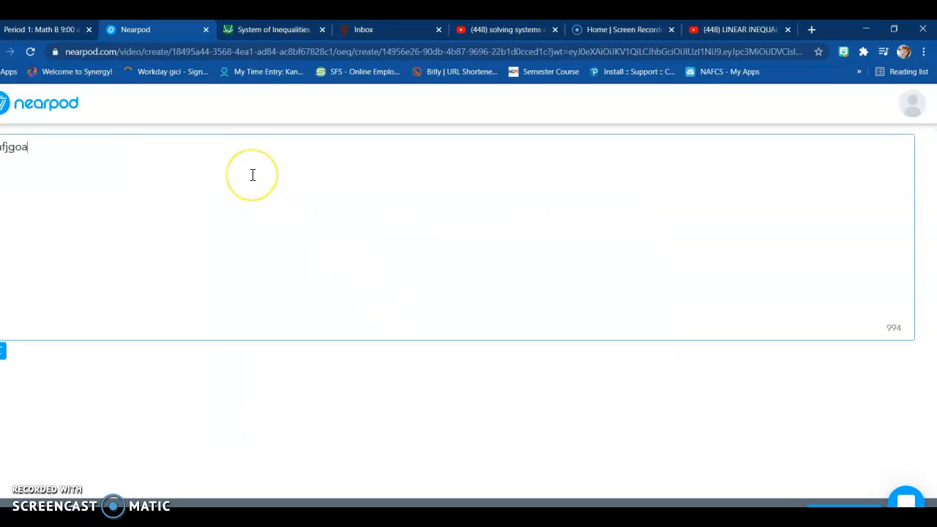
type("ijrg'oiaje'oi")
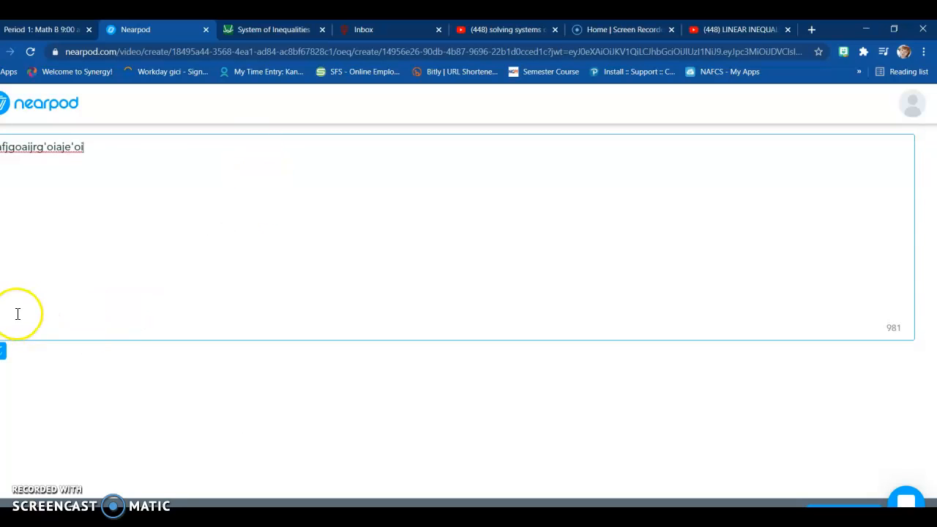
left_click(4, 353)
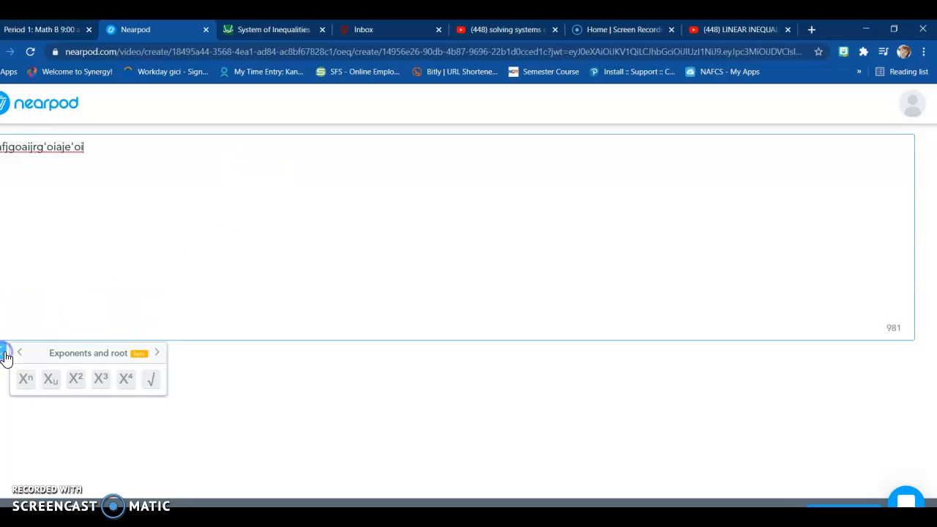
left_click(59, 386)
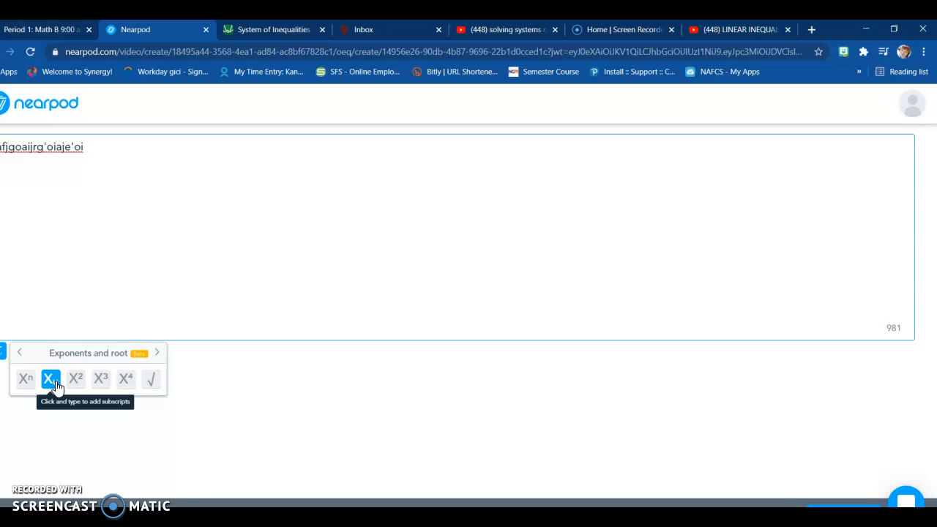
left_click(61, 382)
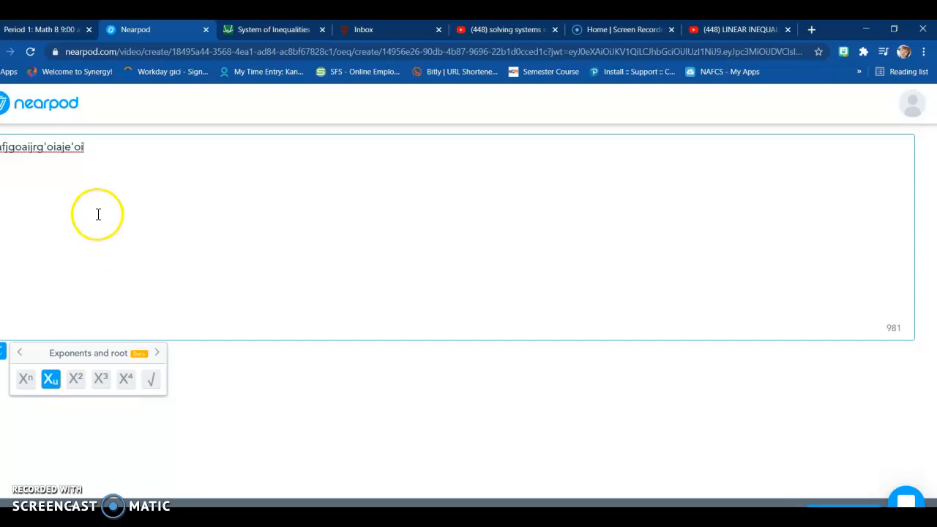
left_click(123, 377)
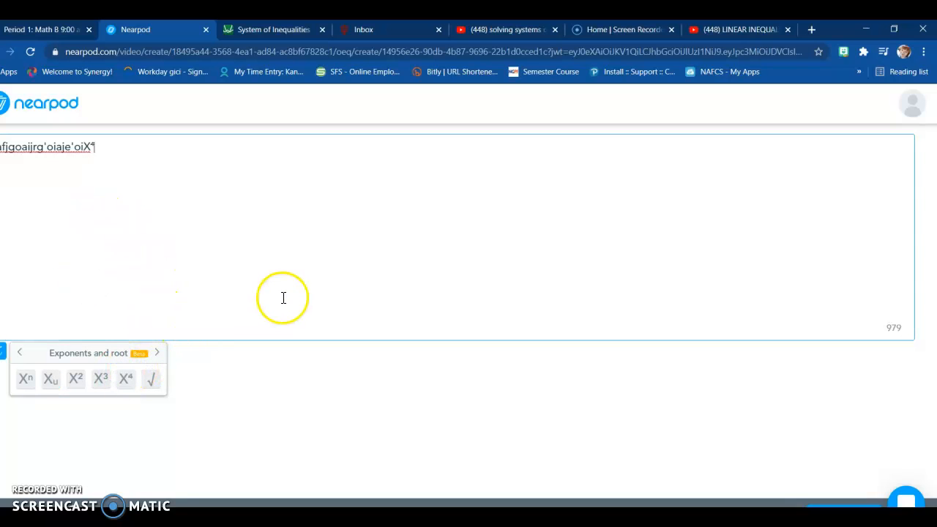
left_click(789, 489)
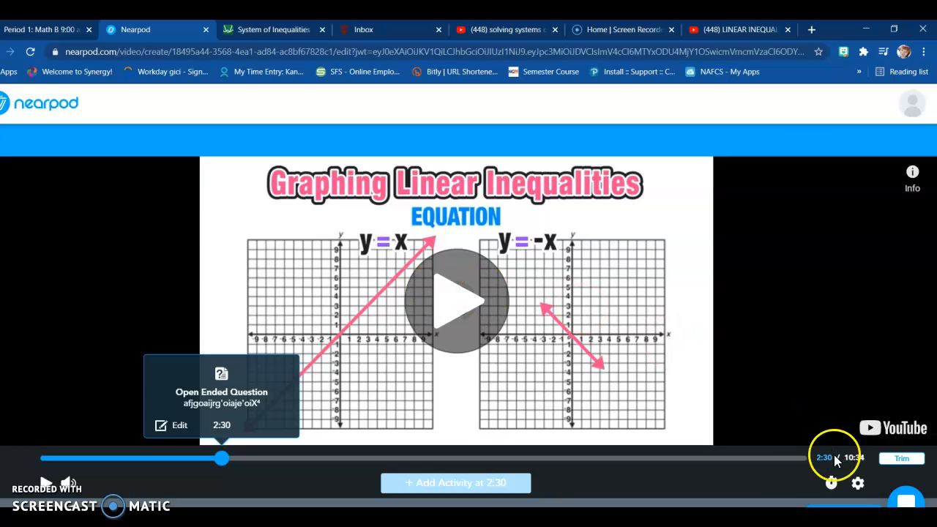
Trim the end of the video to 9:48 and save the interactive video to the lesson
left_click(666, 457)
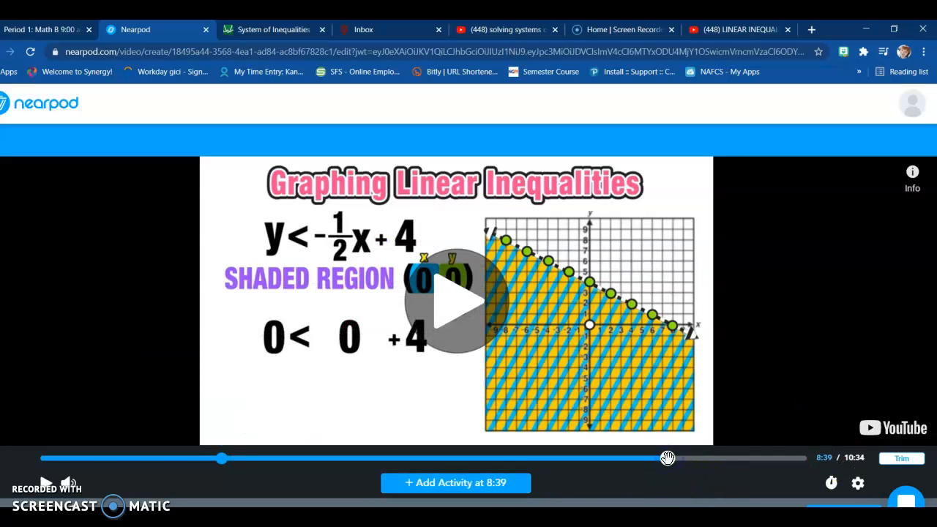
left_click(908, 459)
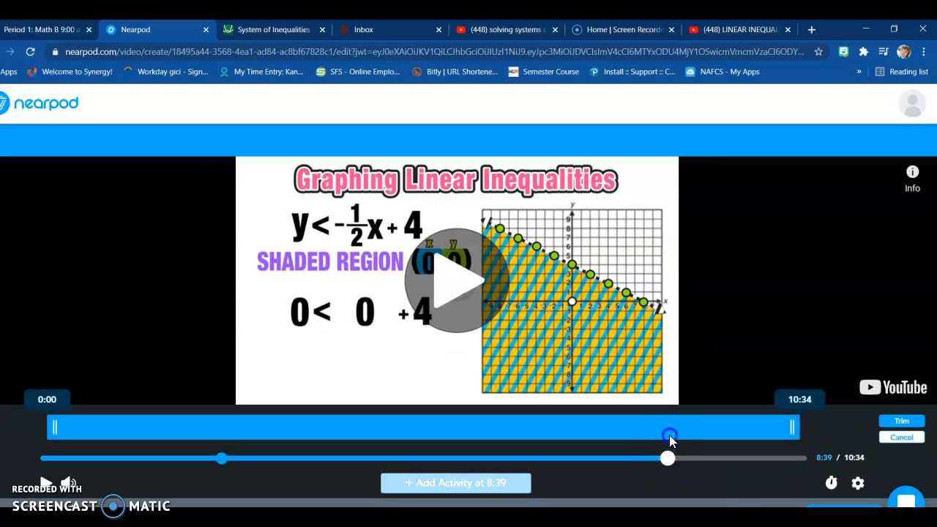
left_click_drag(800, 409, 748, 437)
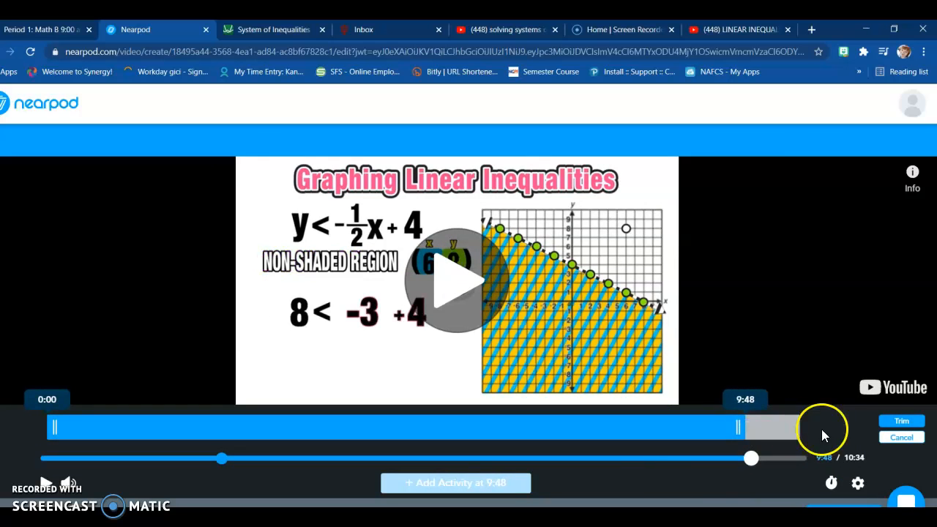
left_click(893, 420)
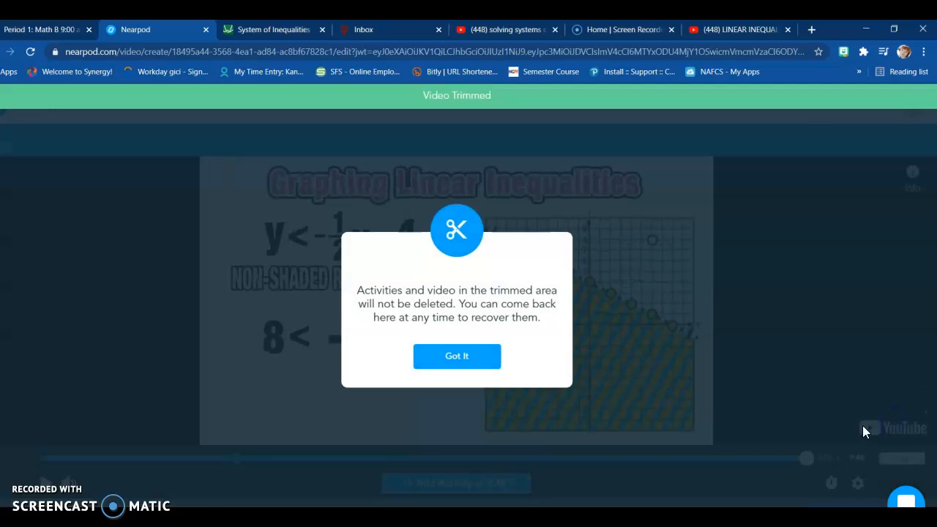
left_click(455, 357)
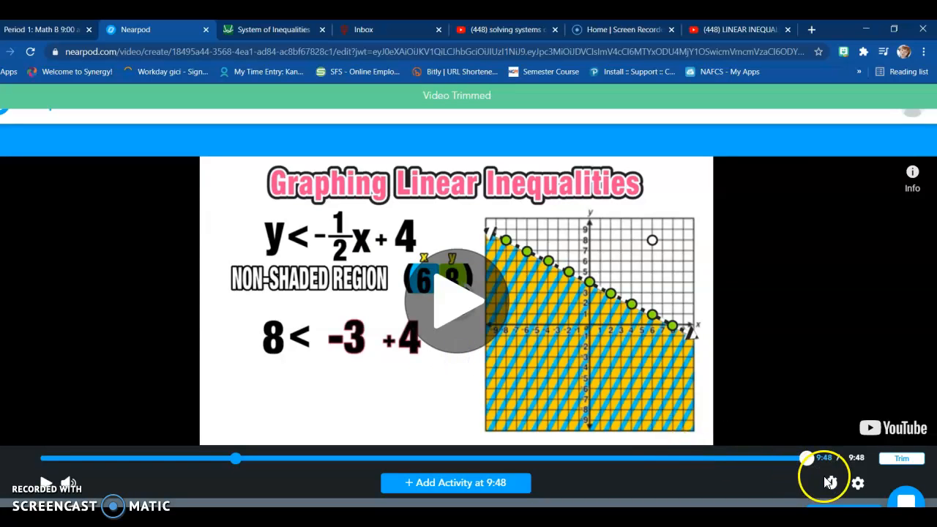
left_click(843, 506)
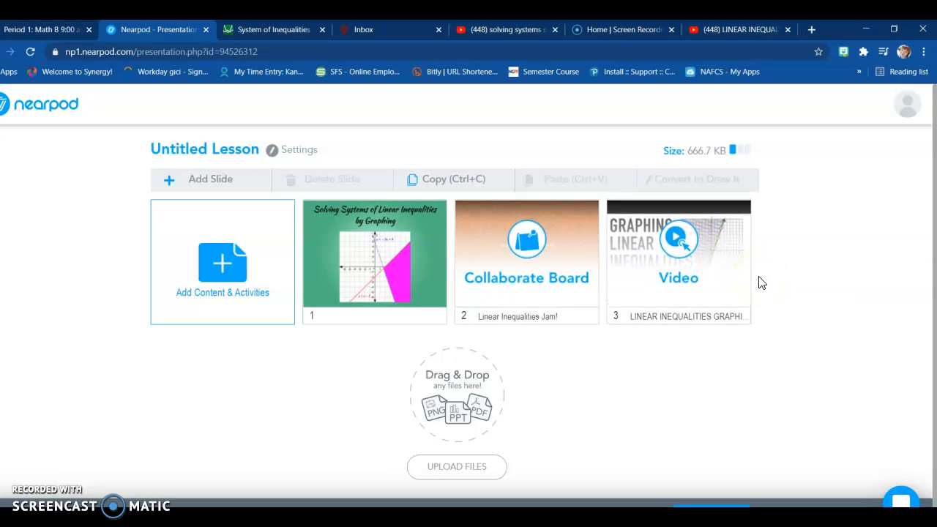
left_click(213, 188)
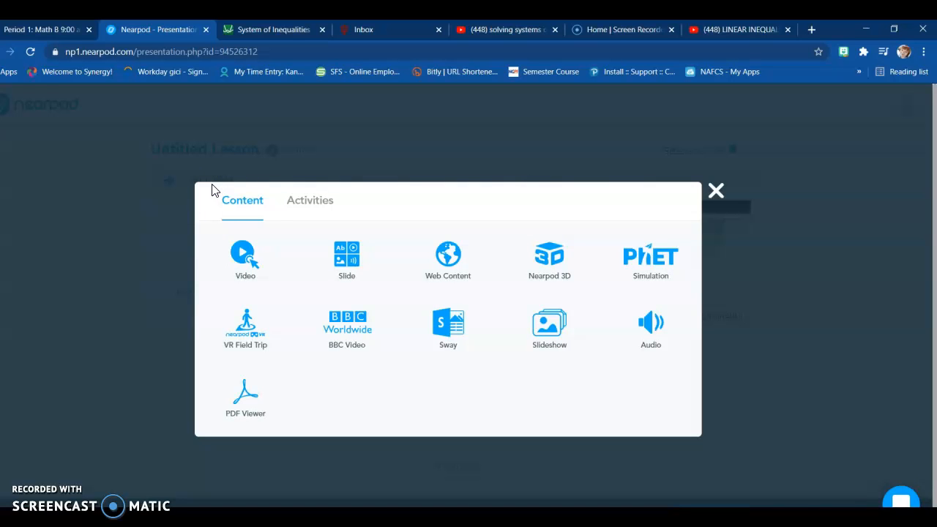
left_click(269, 380)
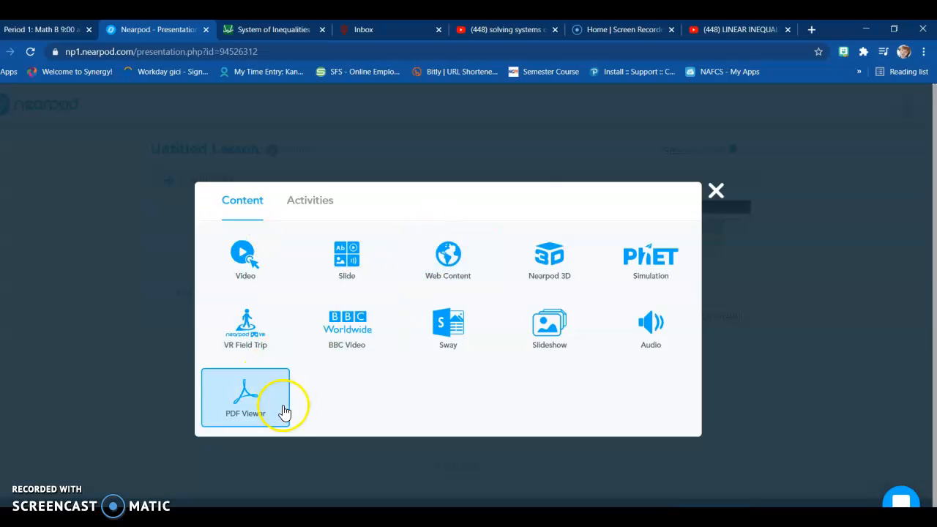
left_click(461, 281)
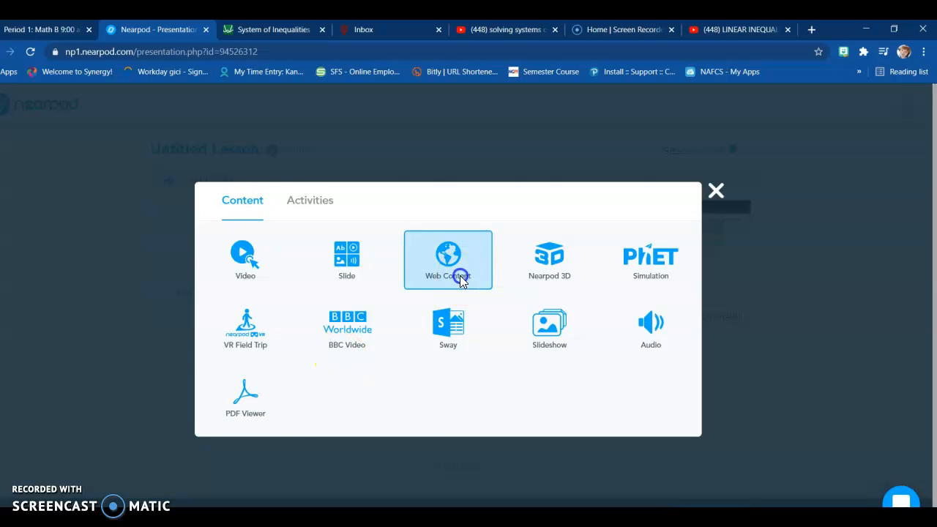
left_click(423, 259)
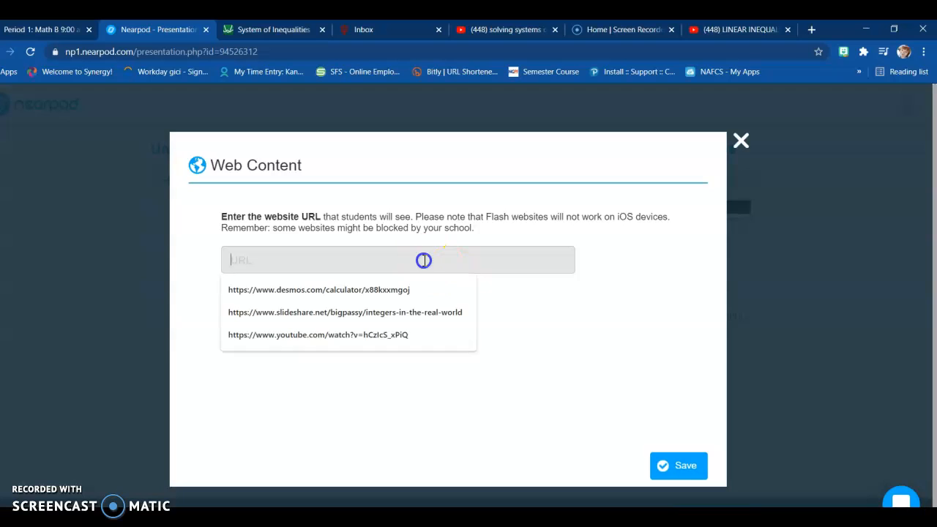
left_click(404, 291)
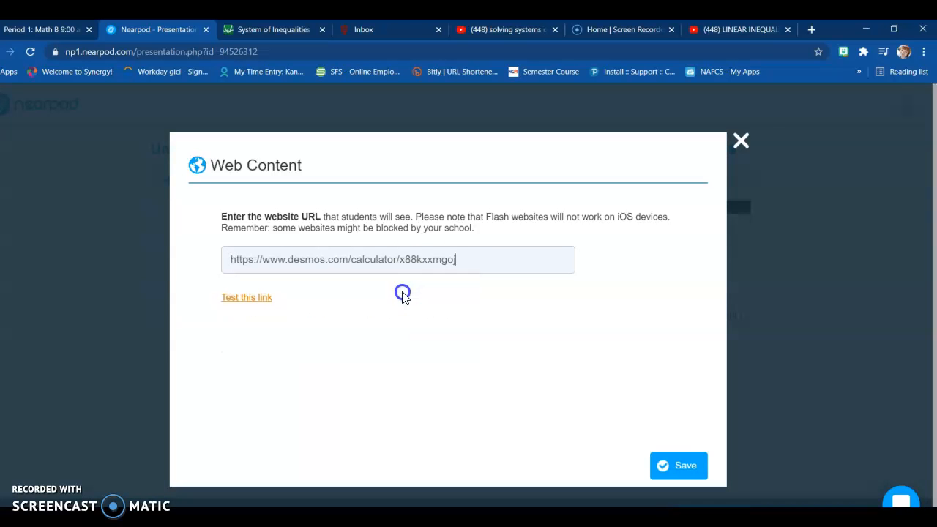
Test the Desmos link by selecting each inequality on the opened graph page, and save the web content to the lesson
left_click(247, 298)
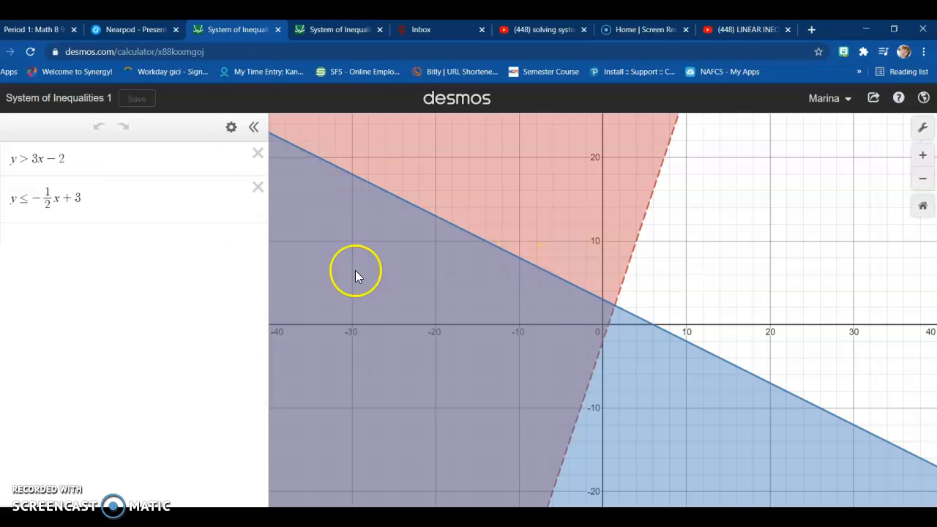
left_click(140, 202)
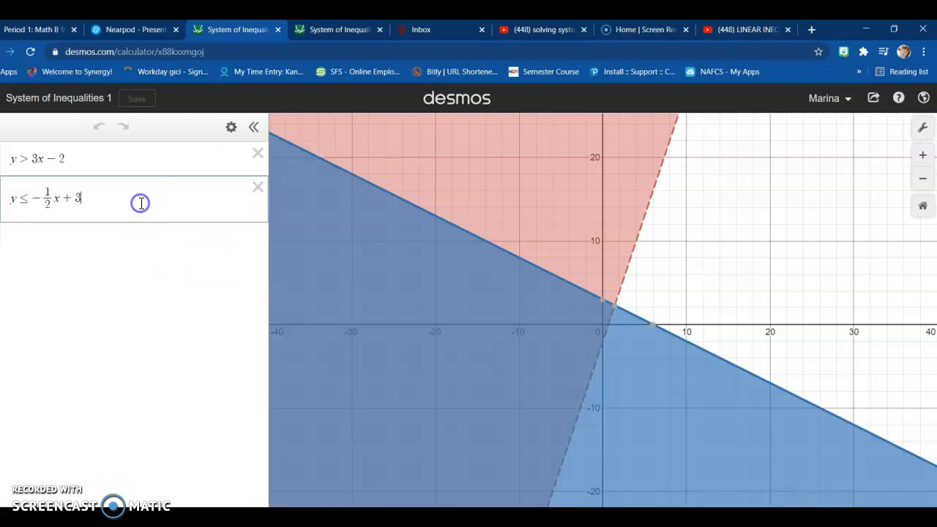
left_click(161, 159)
left_click(162, 197)
left_click(168, 160)
left_click(172, 199)
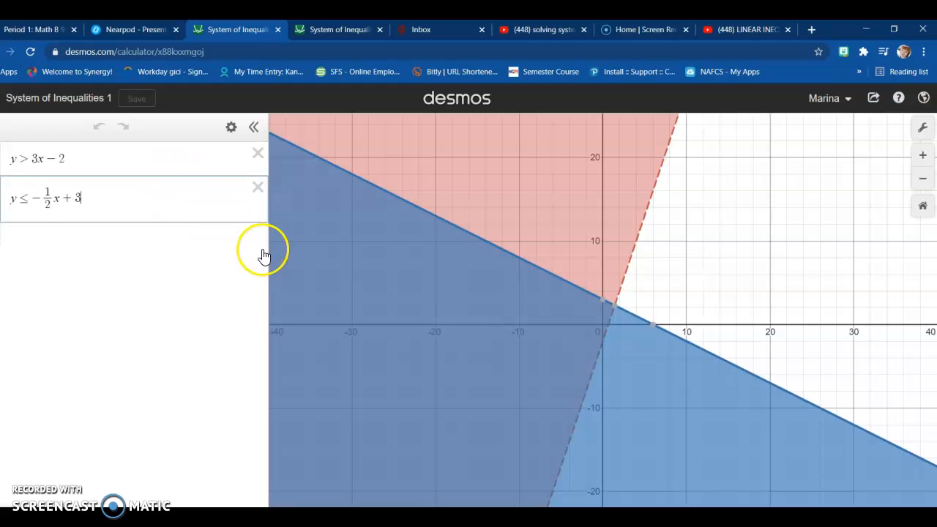
left_click(149, 30)
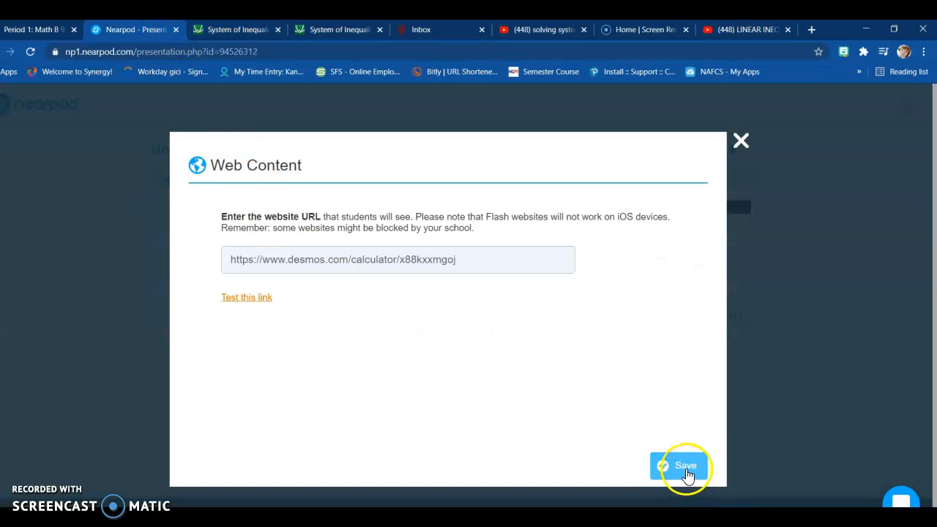
left_click(685, 469)
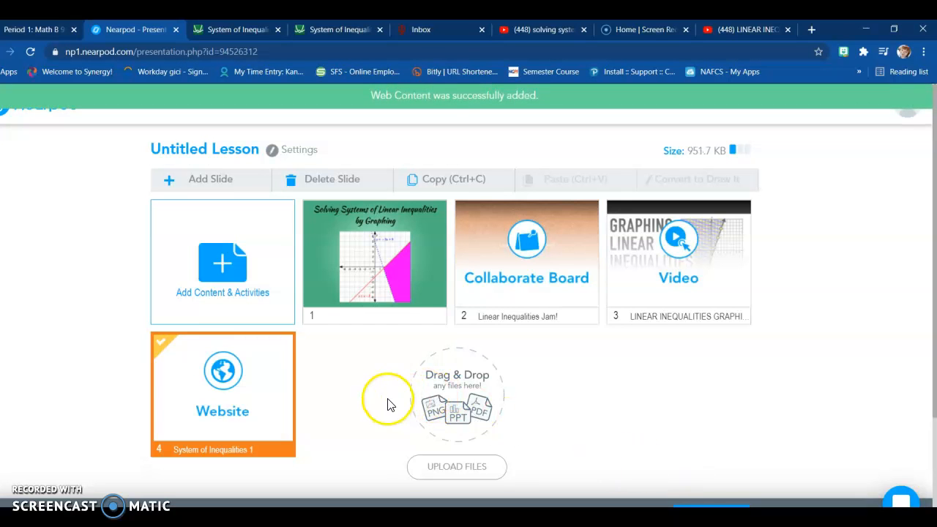
Add a Draw It activity to the lesson and enter "OFhig'oarg" as its instructions
left_click(203, 182)
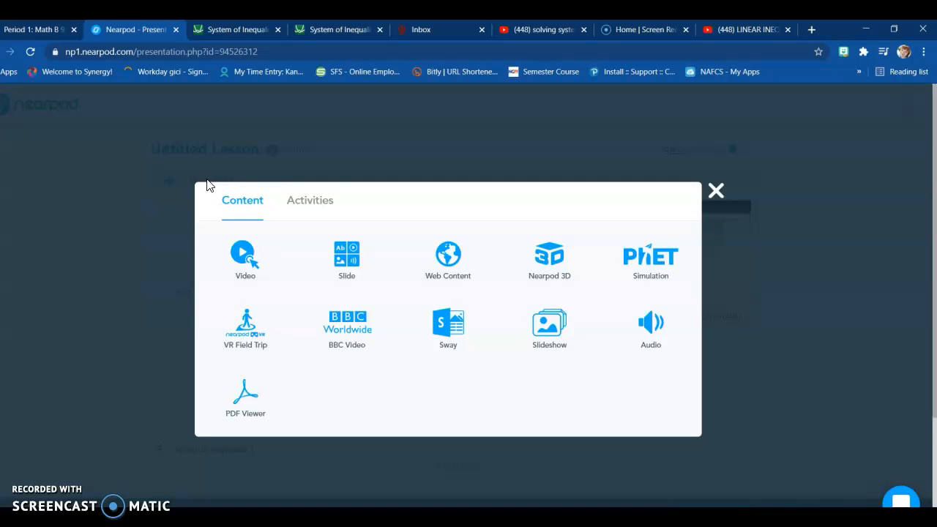
left_click(313, 205)
left_click(241, 336)
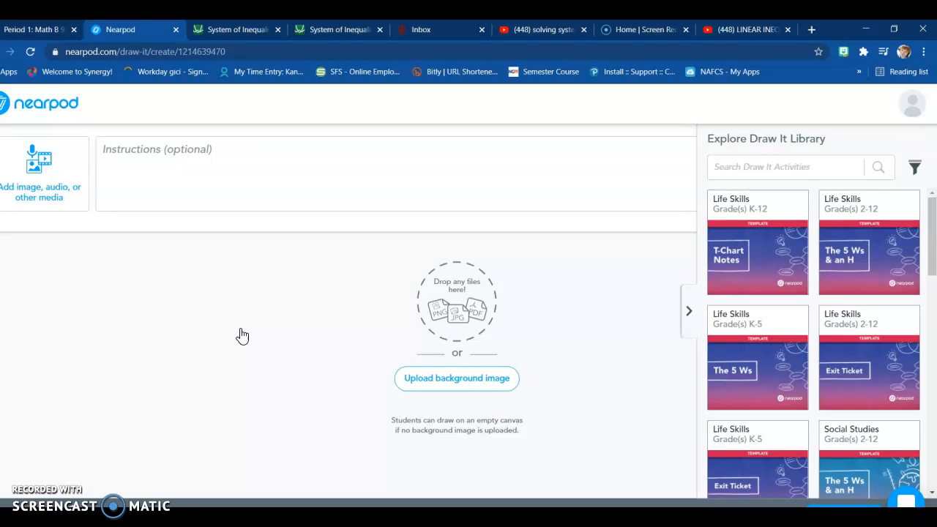
left_click(186, 150)
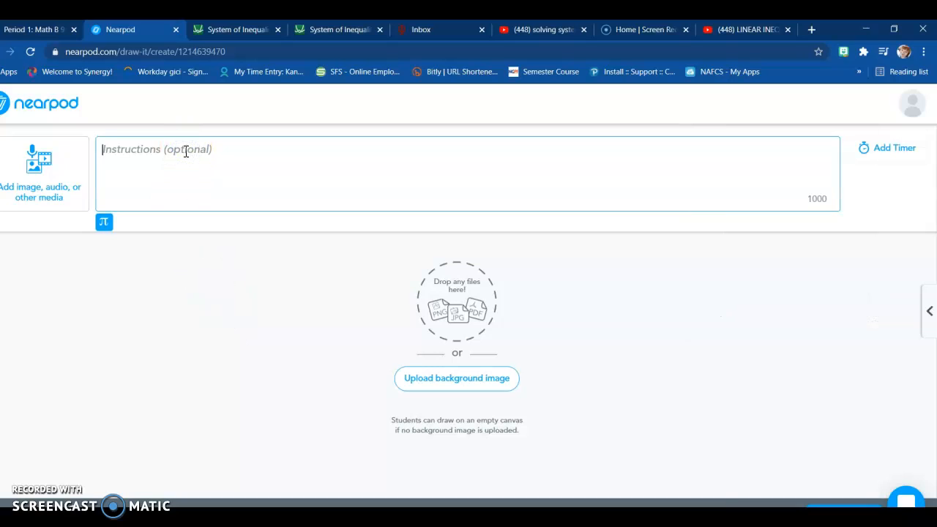
type("OFhig'oarg")
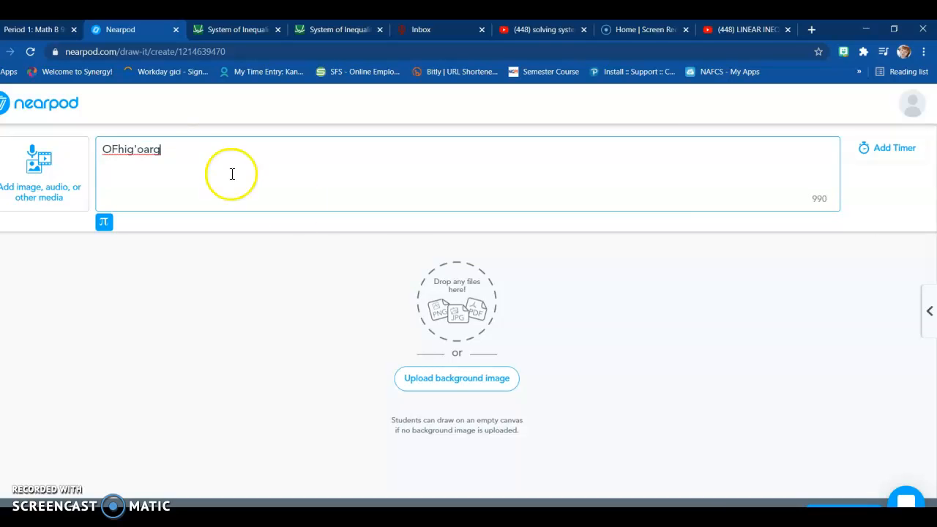
Upload Systems of Inequalities.PNG from the Pictures folder as the Draw It activity's background image
left_click(462, 380)
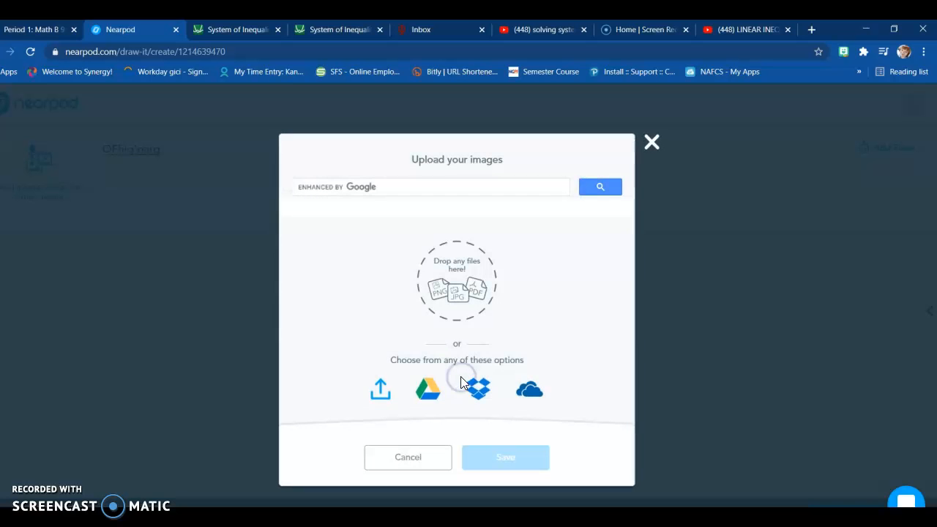
left_click(389, 386)
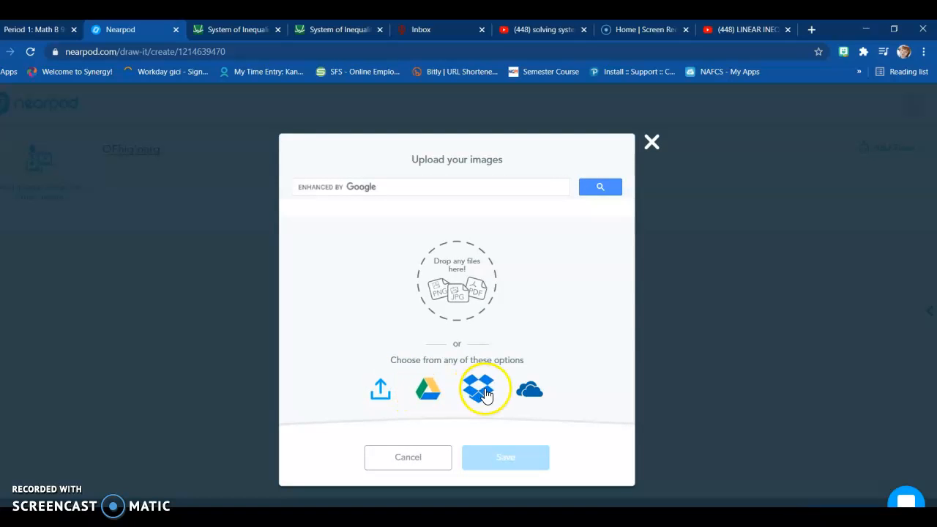
left_click(376, 392)
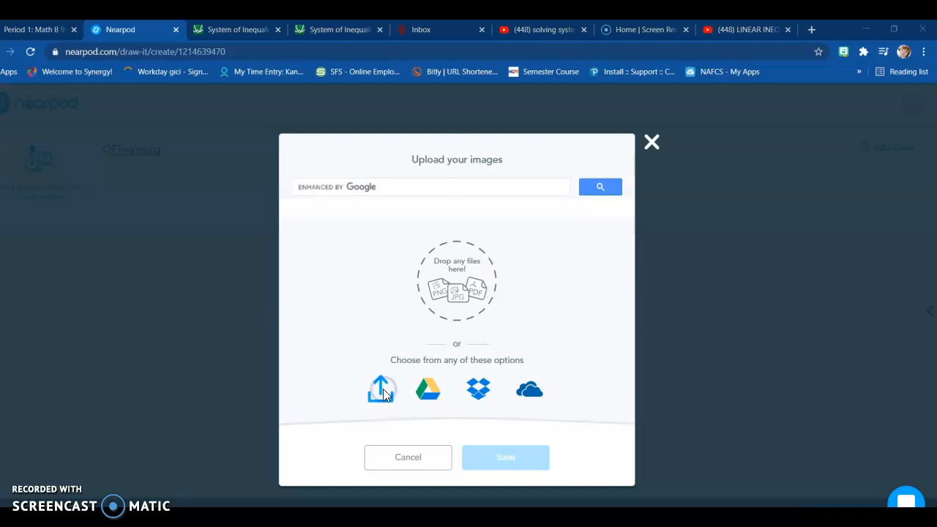
left_click(275, 280)
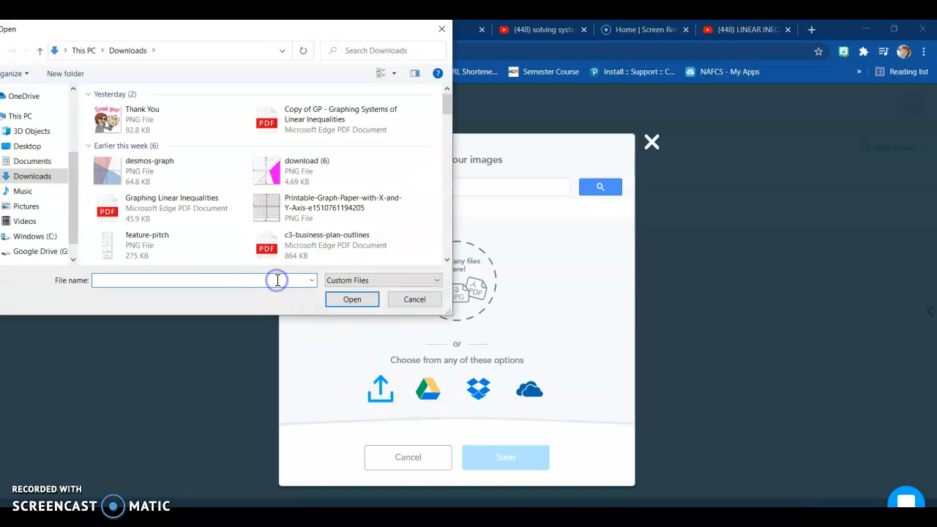
left_click(312, 281)
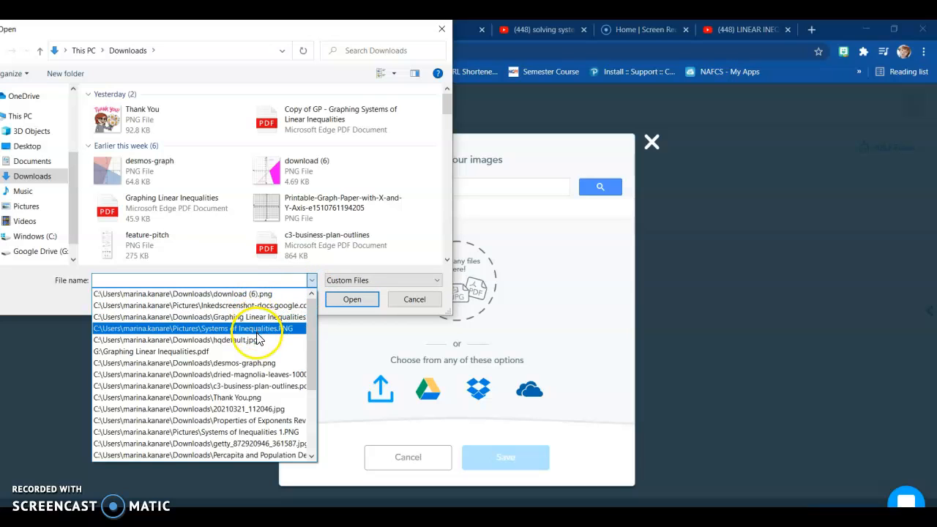
left_click(257, 329)
left_click(351, 300)
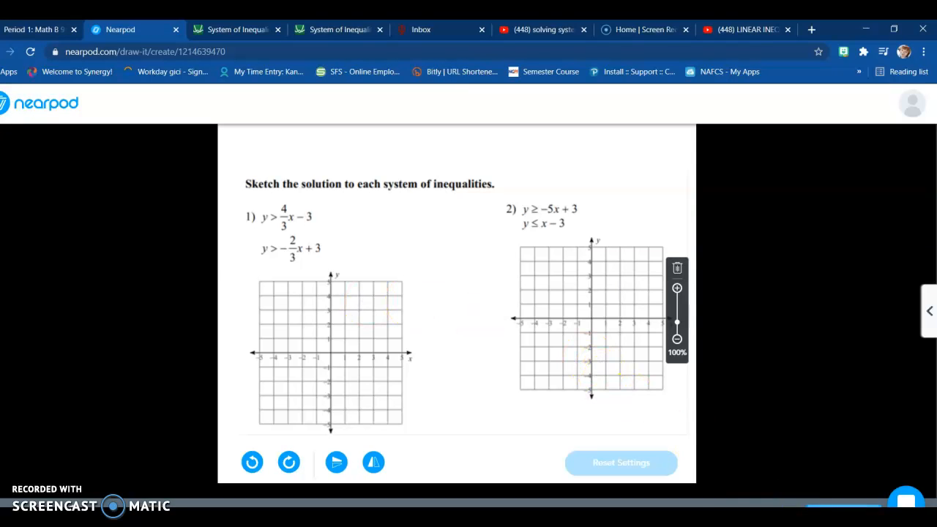
Try the background image at 125%, return it to 100% scale, and save the Draw It activity to the lesson
left_click(677, 289)
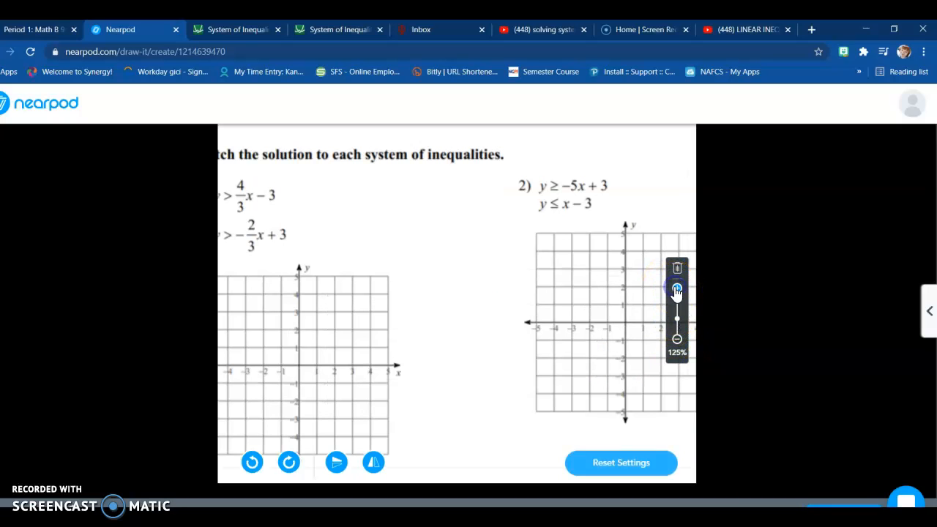
mouse_move(678, 318)
left_mouse_down()
mouse_move(679, 330)
mouse_move(679, 322)
left_mouse_up()
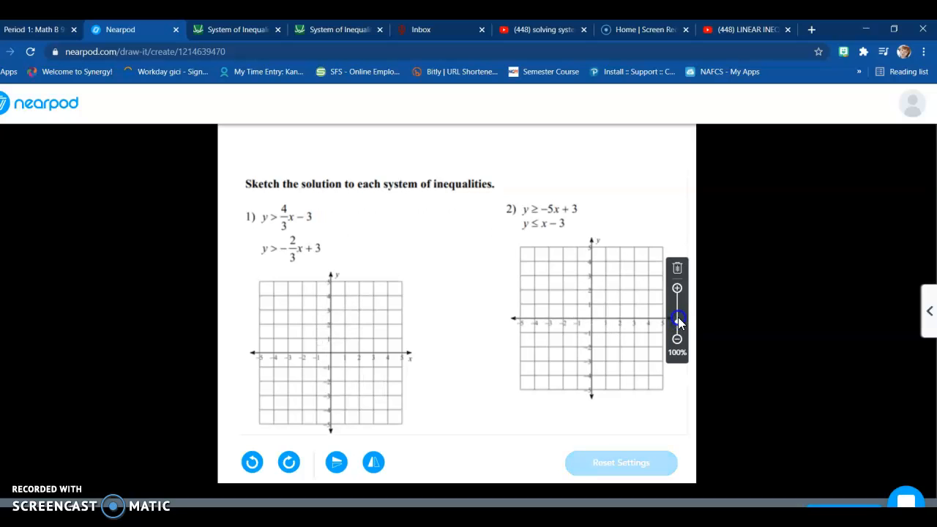
left_click(785, 408)
left_click(844, 506)
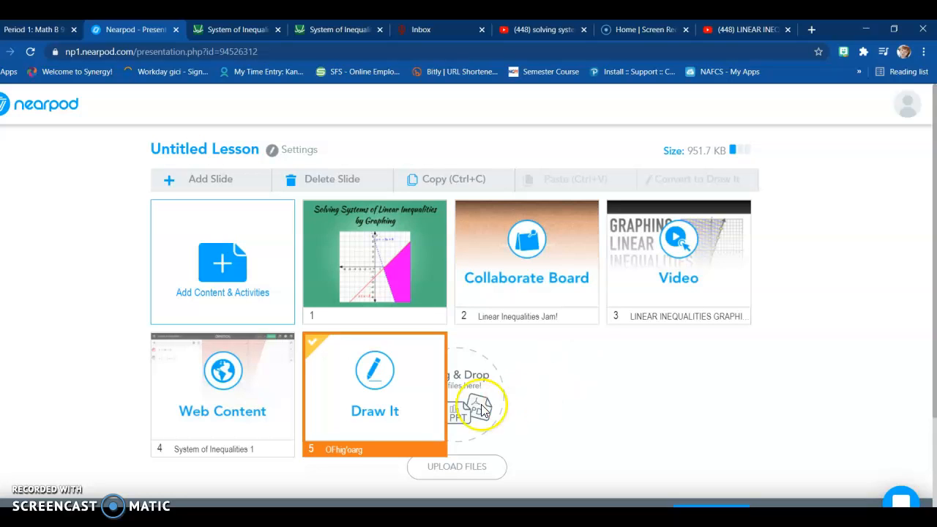
Add a Matching Pairs activity to the lesson
left_click(213, 181)
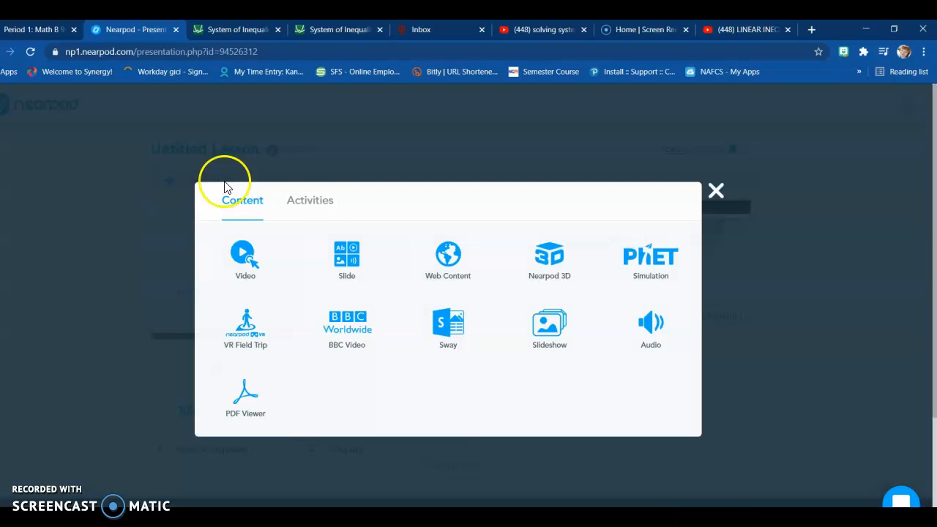
left_click(311, 207)
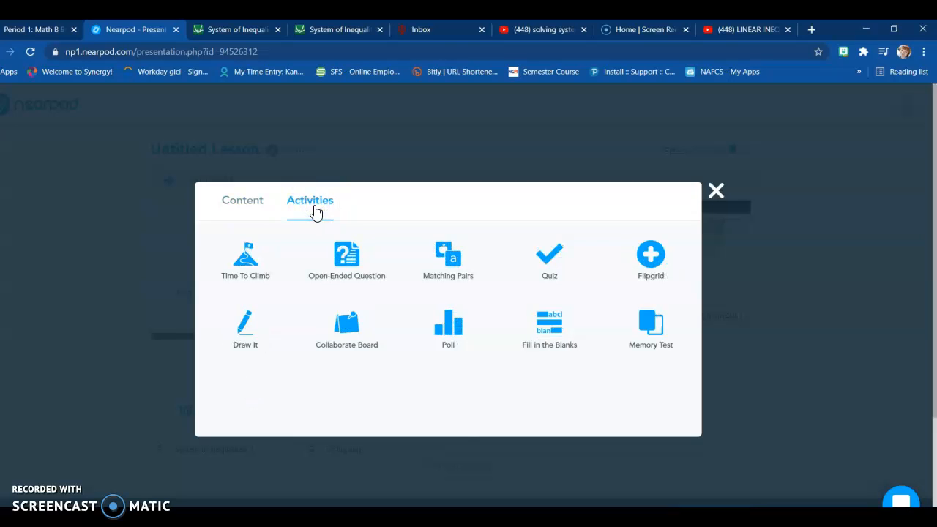
left_click(450, 258)
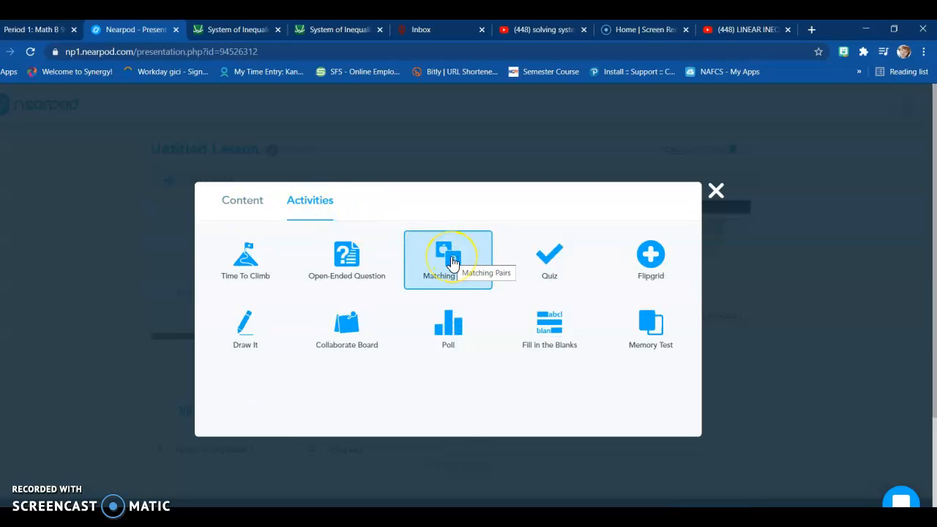
left_click(452, 262)
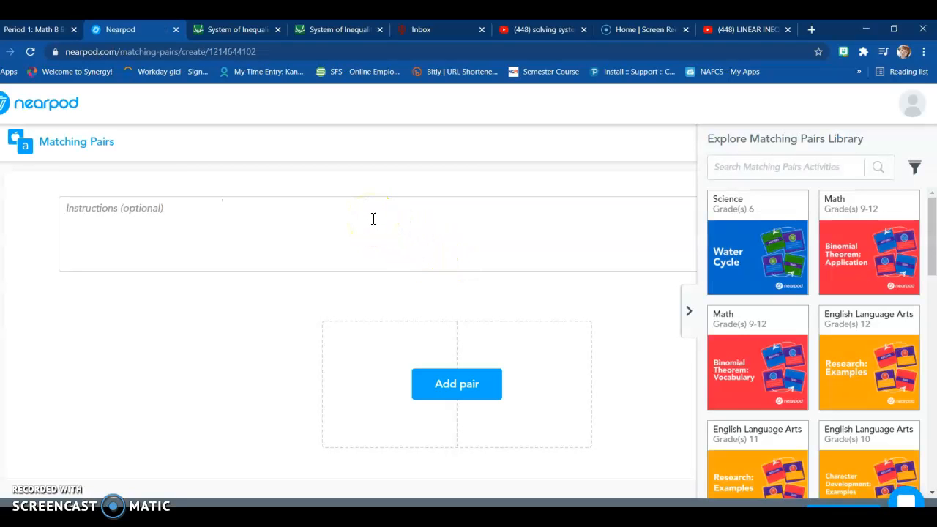
Create the first matching pair with the text "y = 2x +1" and the Capture image from the Pictures folder
left_click(454, 385)
left_click(373, 321)
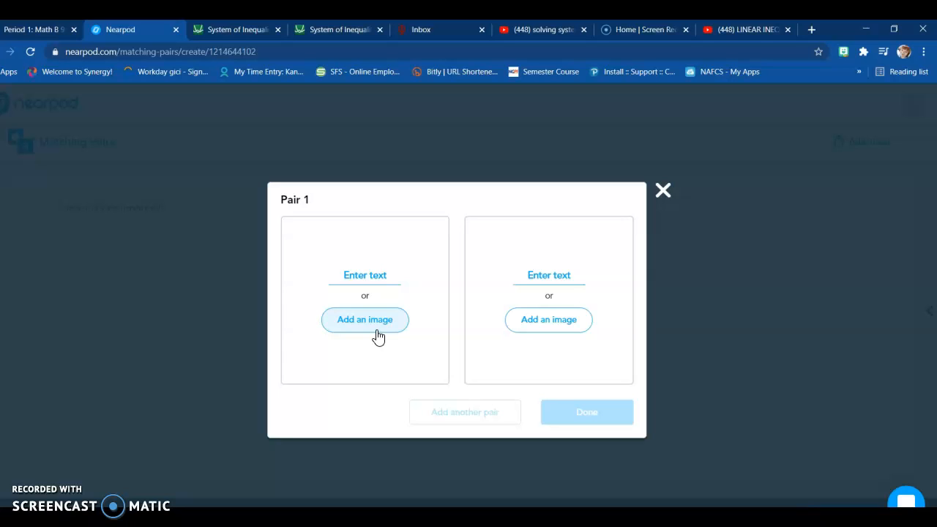
left_click(373, 320)
left_click(365, 276)
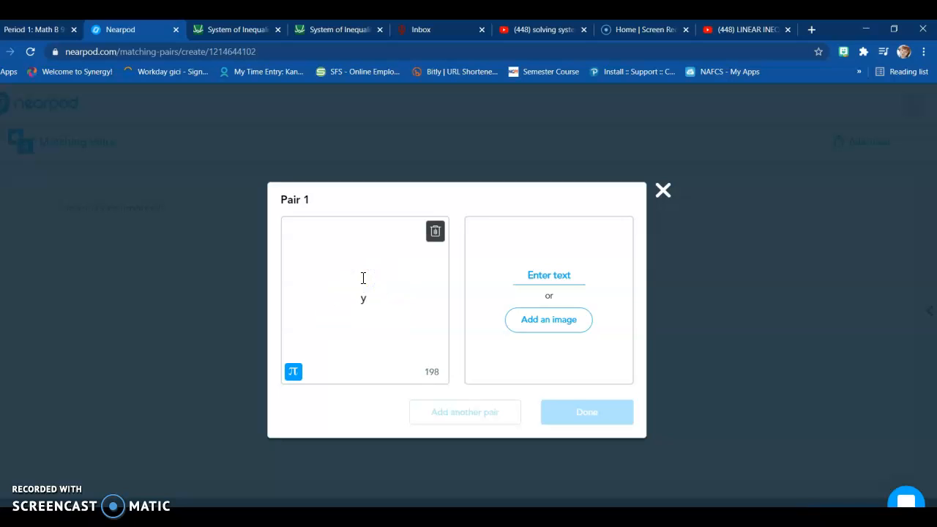
type("y = 2x +1")
left_click(535, 322)
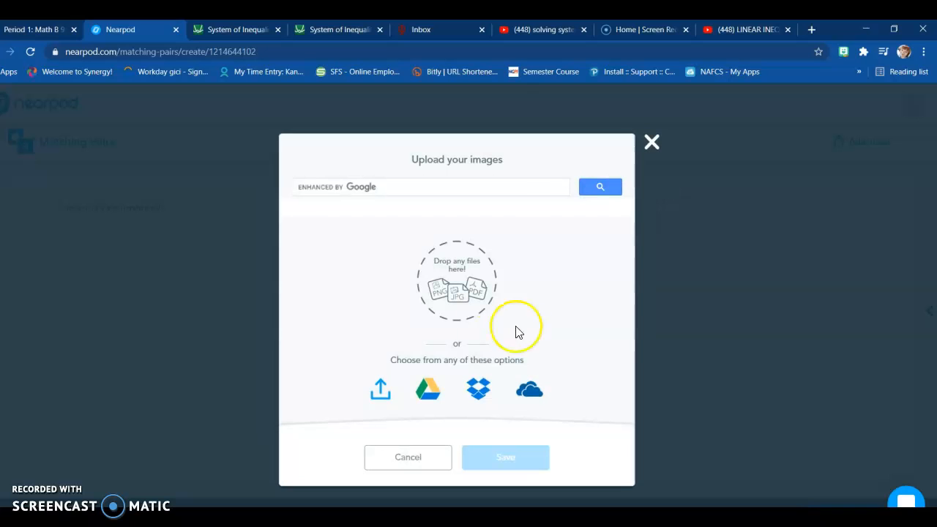
left_click(378, 396)
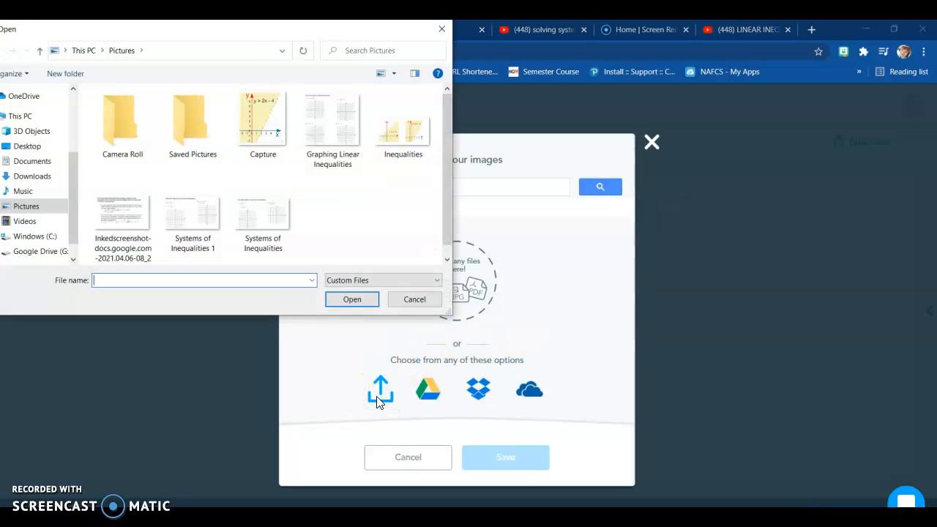
left_click(262, 117)
left_click(340, 308)
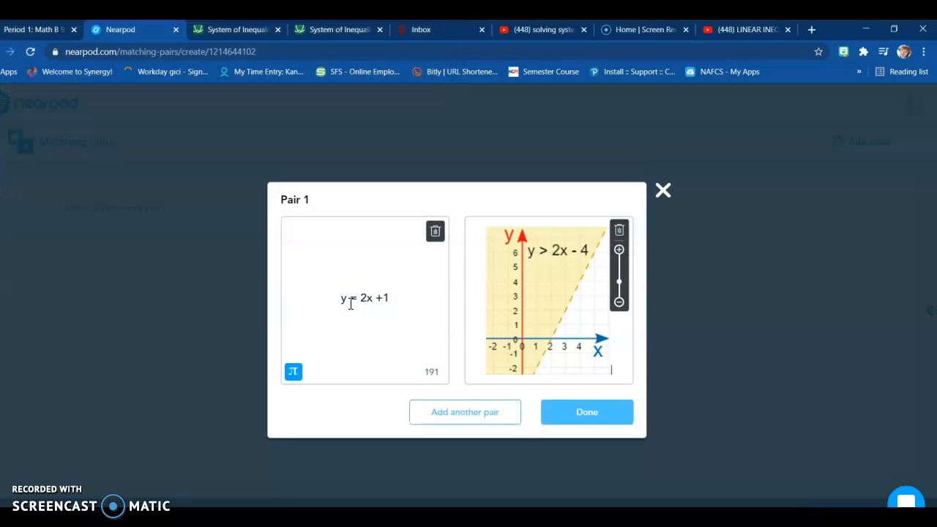
Add a second matching pair with the text "y < 3x-2" and the desmos-graph image from the Downloads folder, and finish the pairs
left_click(479, 414)
left_click(377, 273)
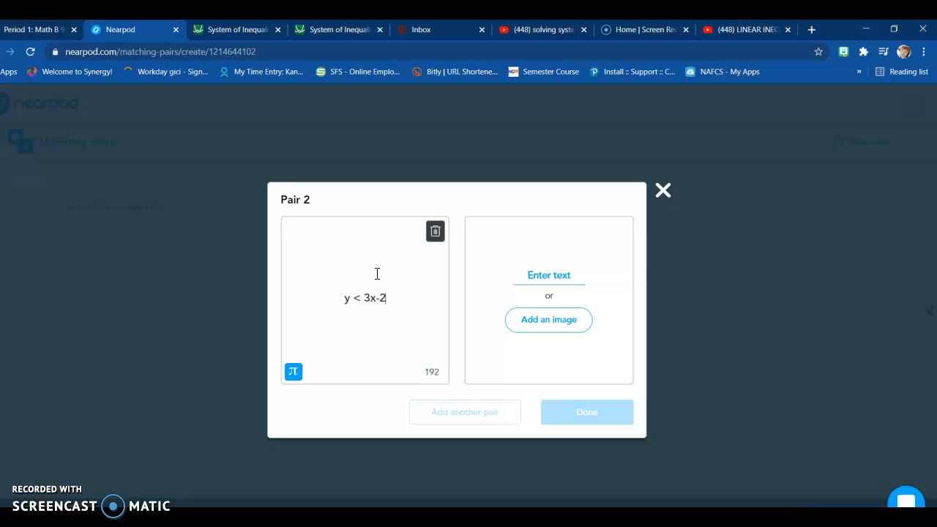
left_click(555, 328)
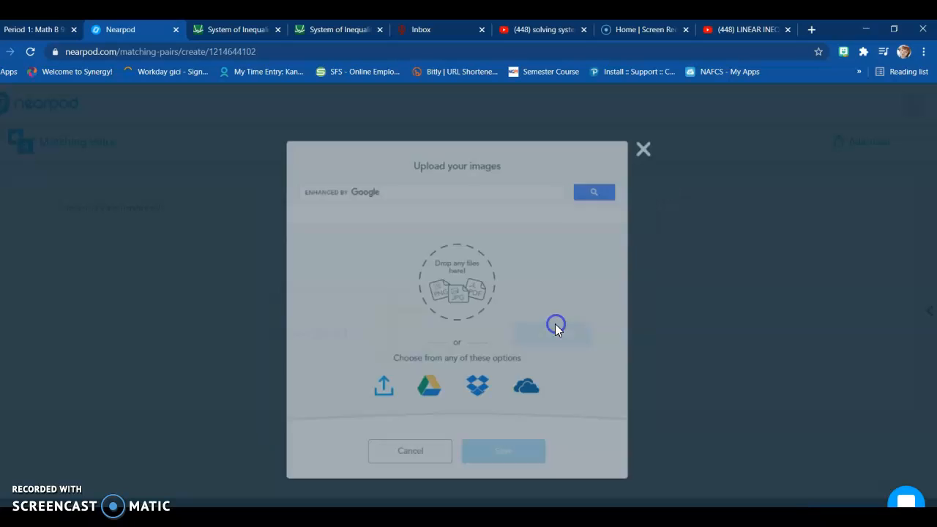
left_click(385, 393)
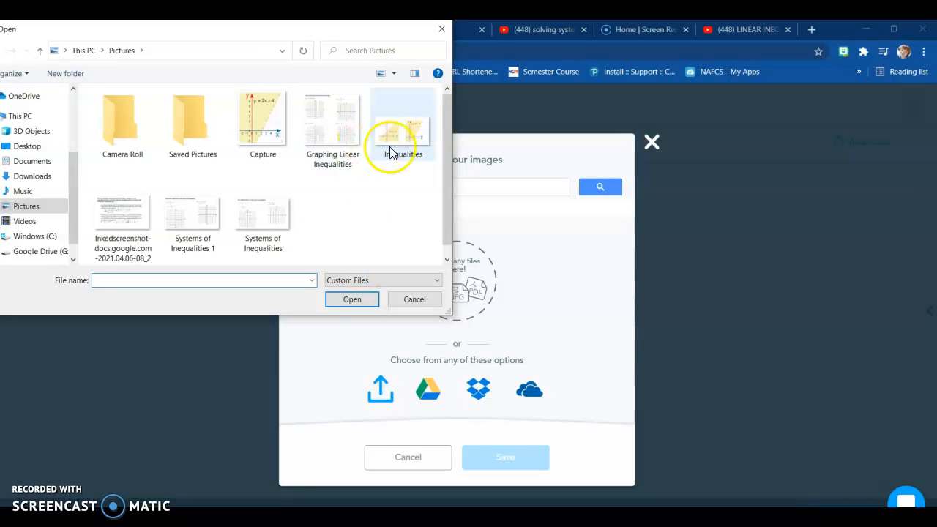
scroll(376, 202, "down", 1)
scroll(375, 203, "up", 1)
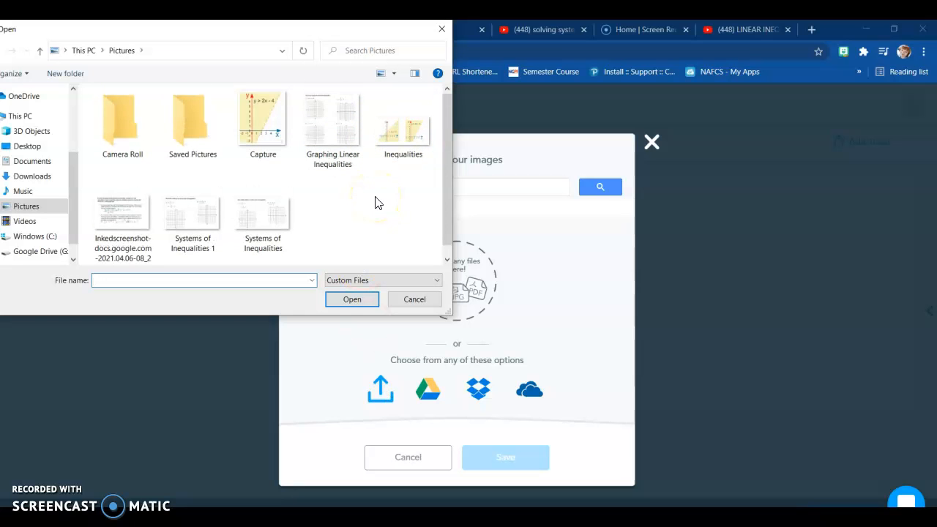
left_click(36, 178)
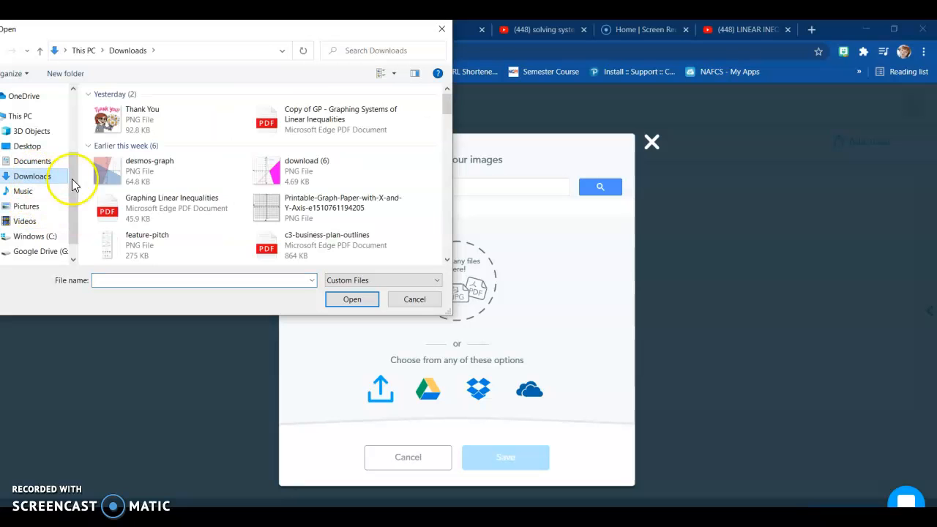
left_click(116, 173)
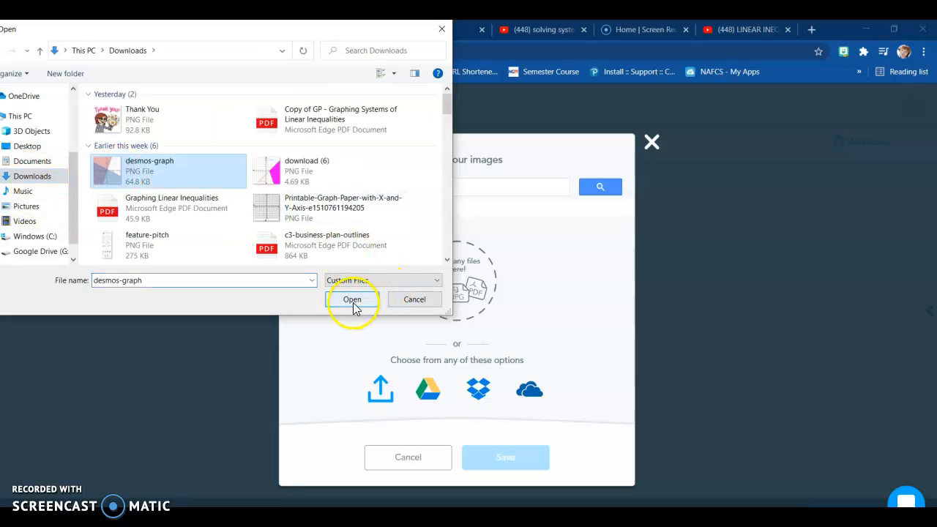
left_click(352, 301)
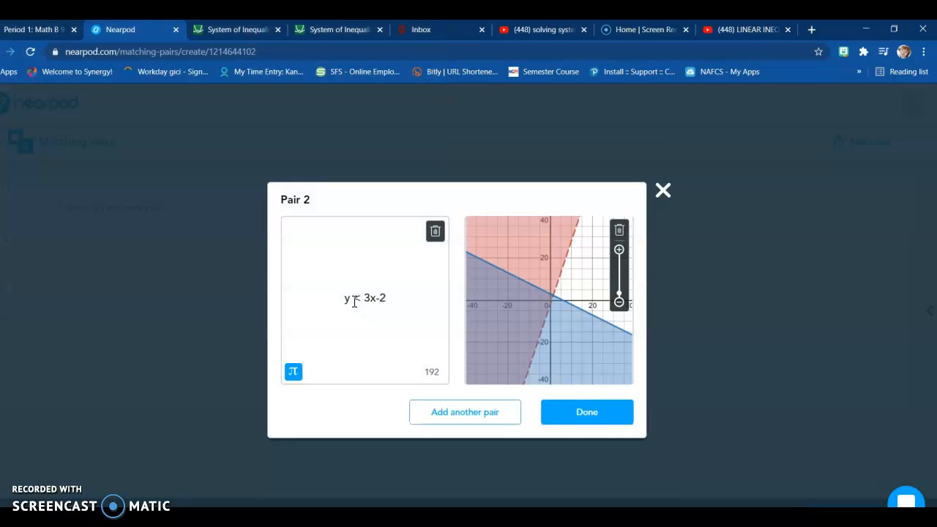
left_click(551, 412)
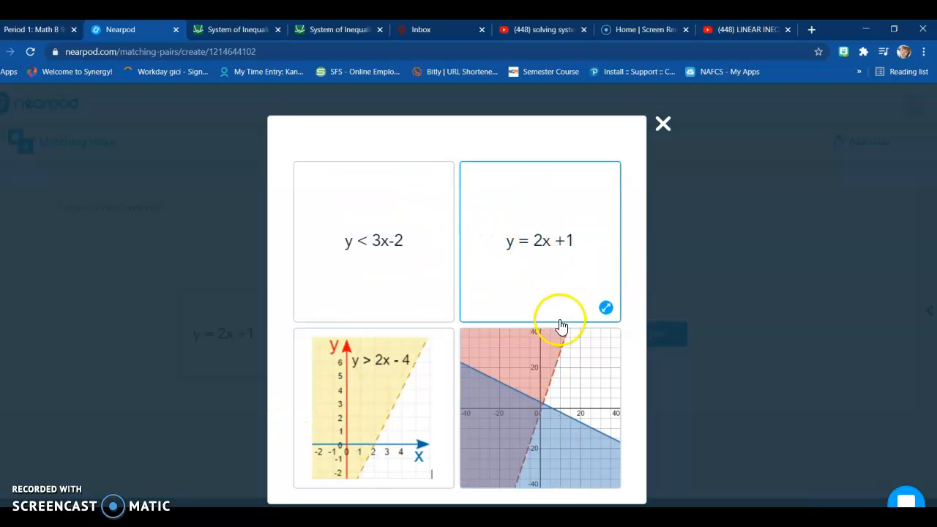
Test matching "y = 2x +1" with each graph in the preview, and save the Matching Pairs activity to the lesson
left_click(545, 364)
left_click(541, 270)
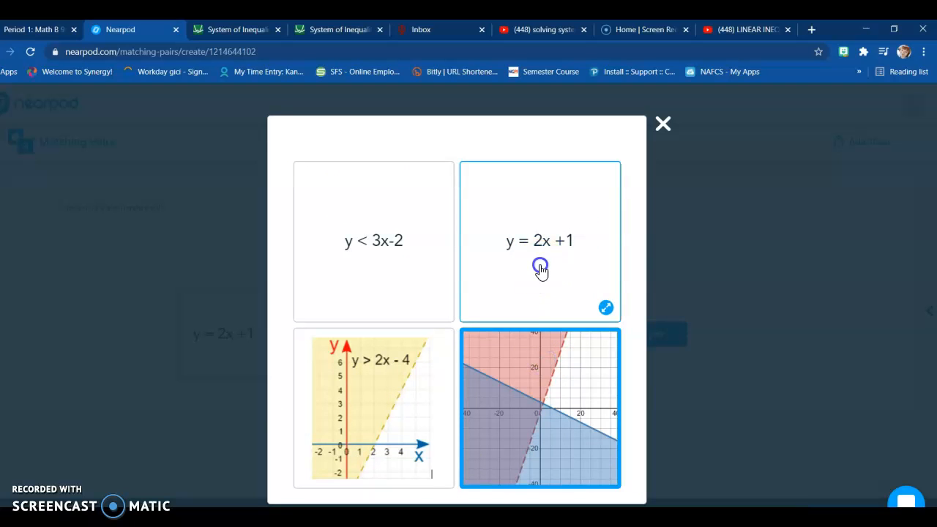
left_click(565, 425)
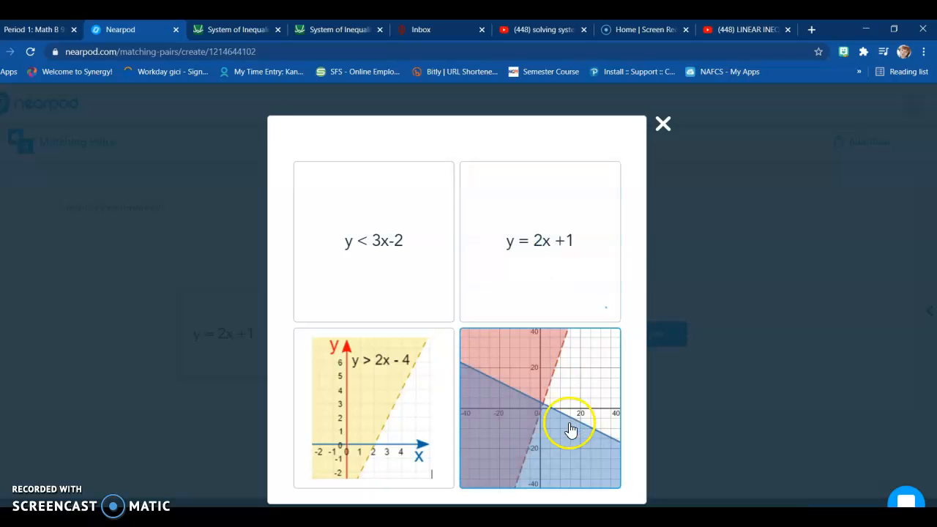
left_click(370, 367)
left_click(508, 236)
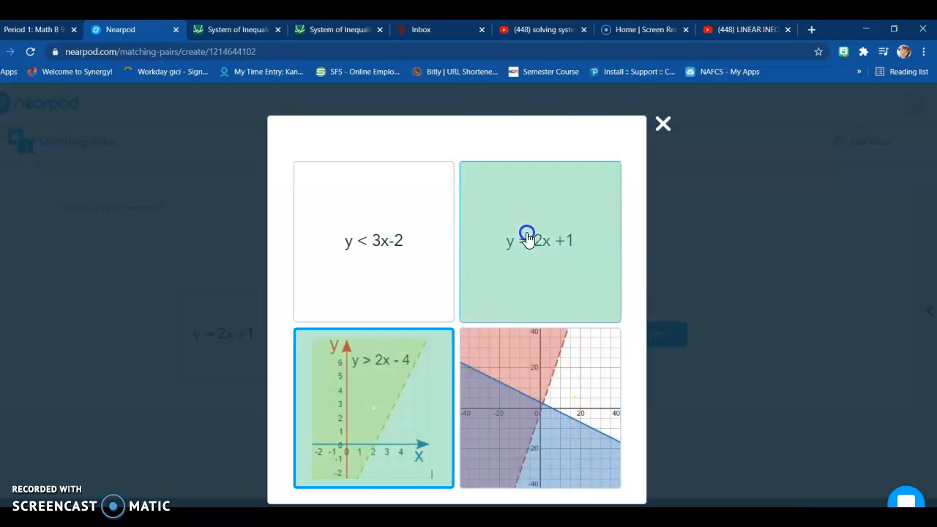
left_click(663, 122)
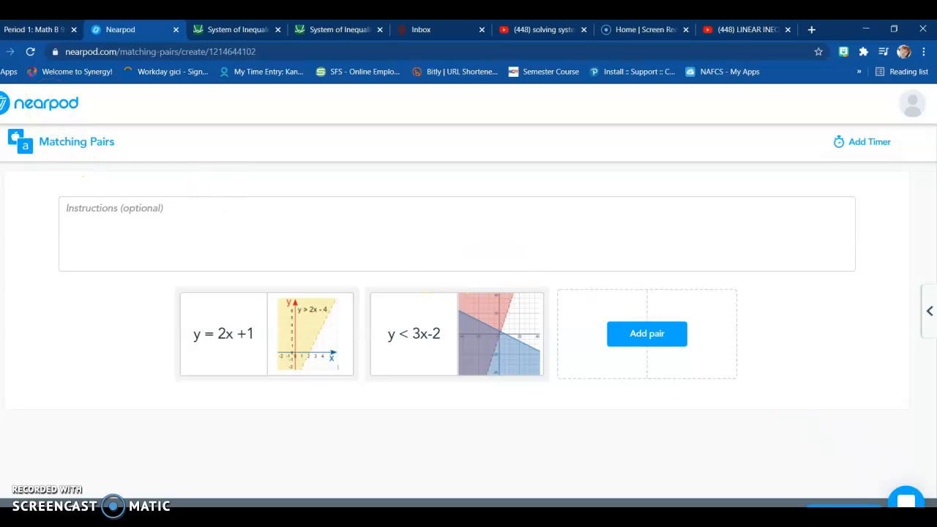
left_click(843, 508)
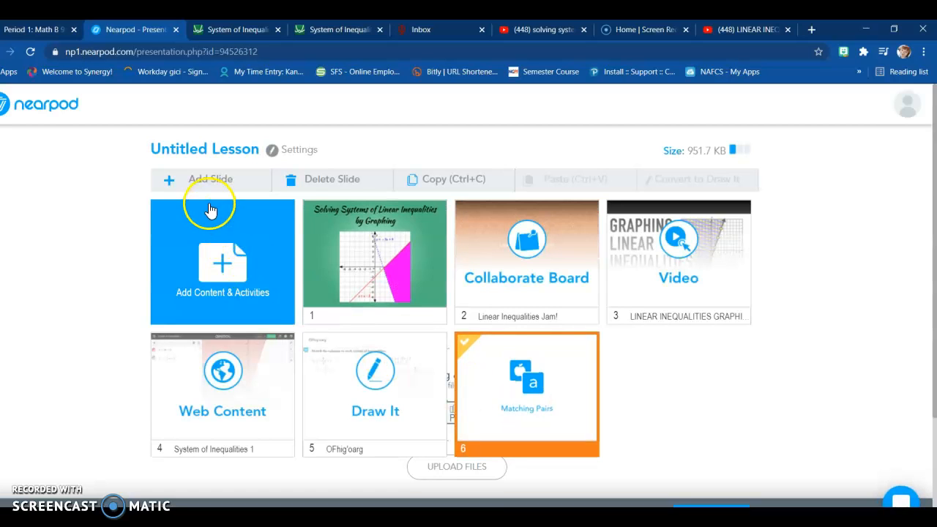
Add a Time to Climb activity to the lesson
left_click(227, 179)
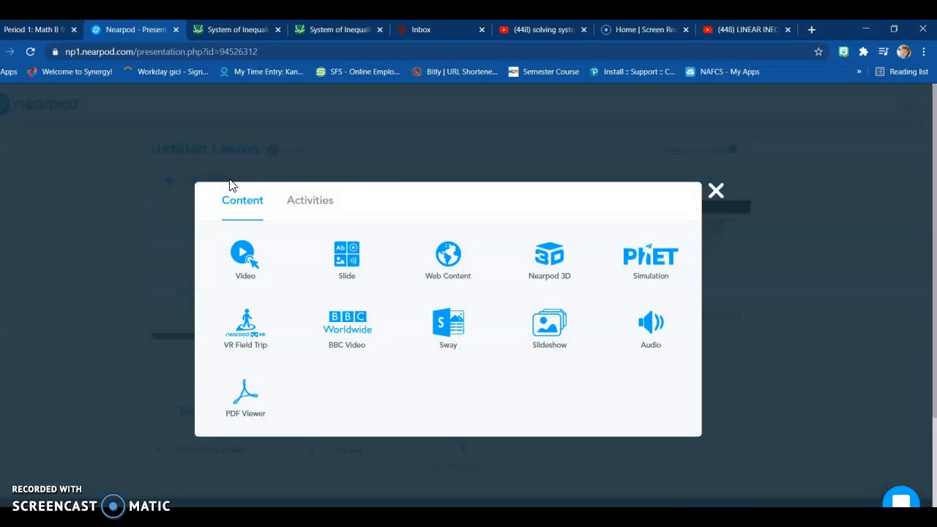
left_click(325, 204)
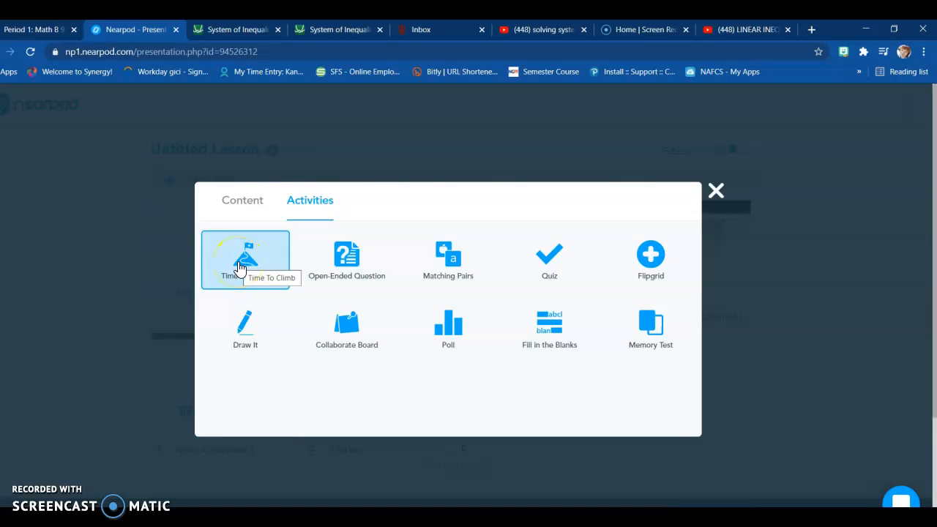
left_click(256, 276)
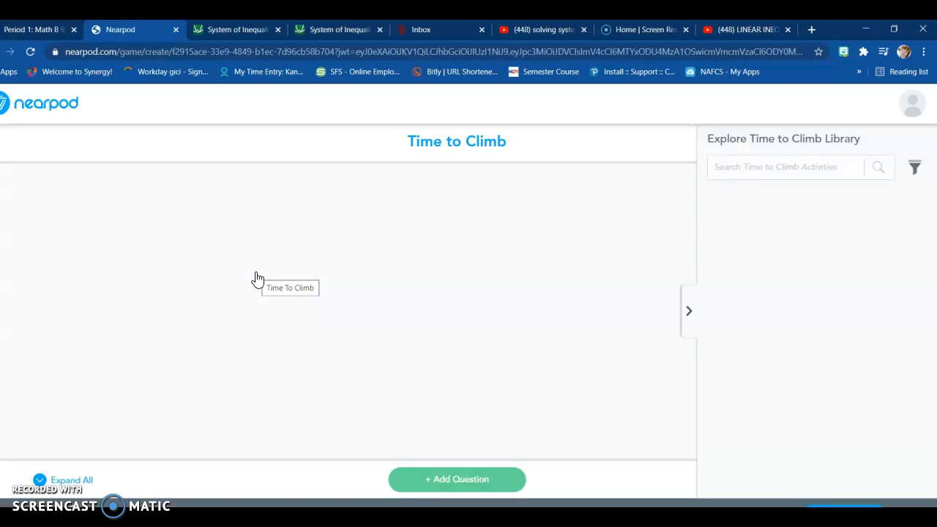
Fill in question 1 with "alkgja'oetigj" and the answers "a'eorpijg" and "'rijg", marking the first answer as correct
left_click(236, 255)
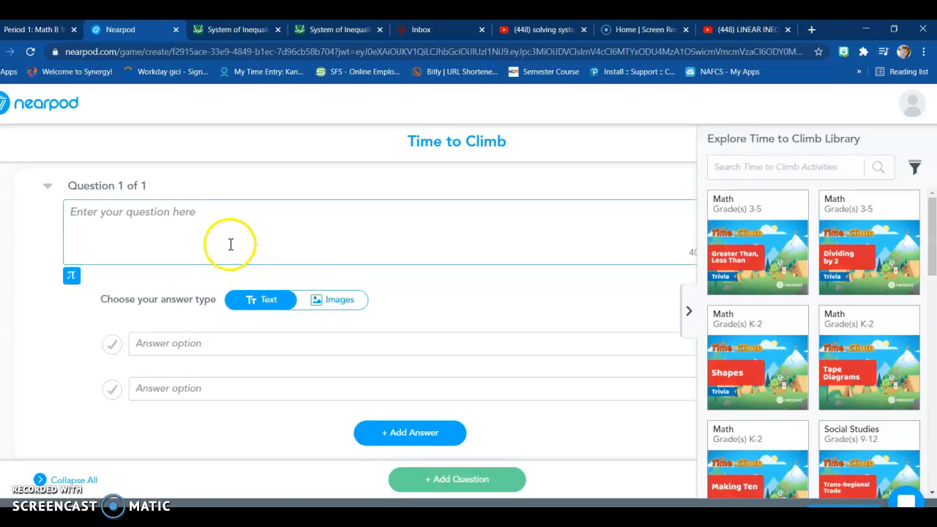
type("alkgja'oetigj")
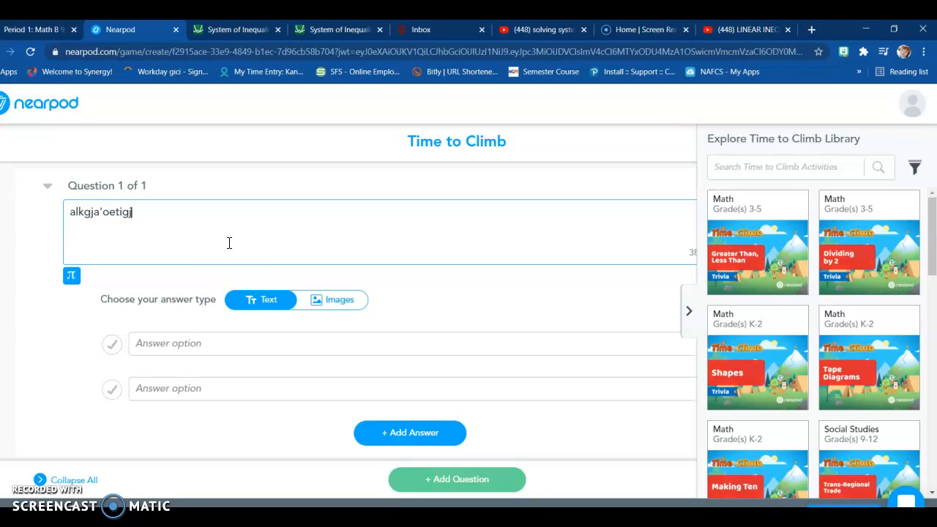
left_click(187, 343)
type("a'eorpijg")
left_click(160, 389)
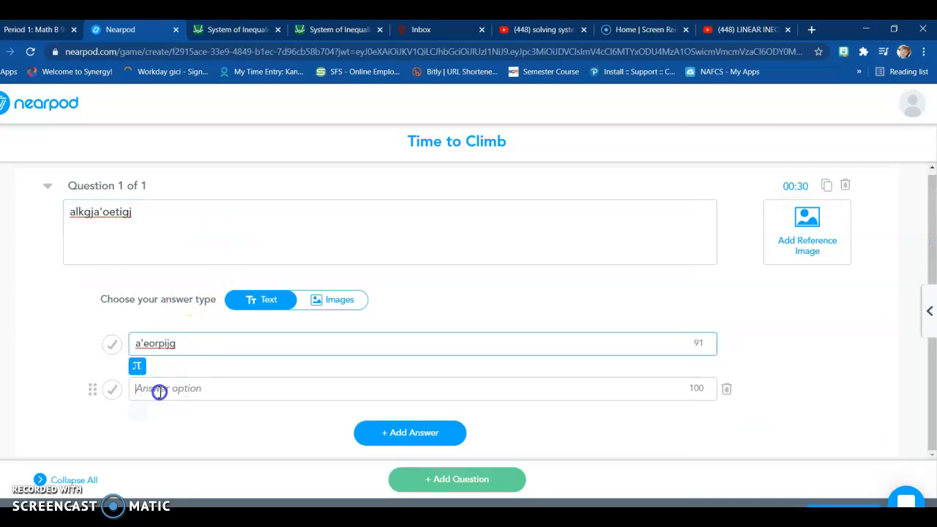
type("'rijg")
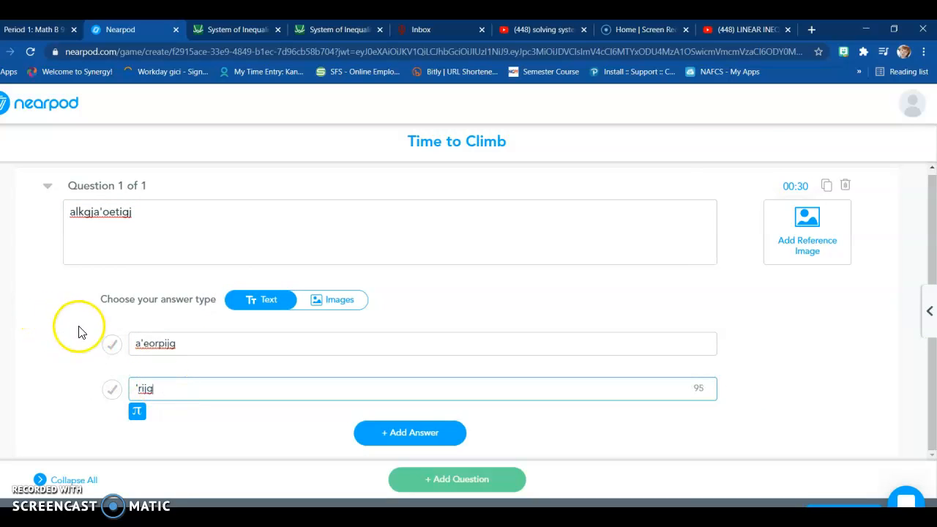
left_click(112, 345)
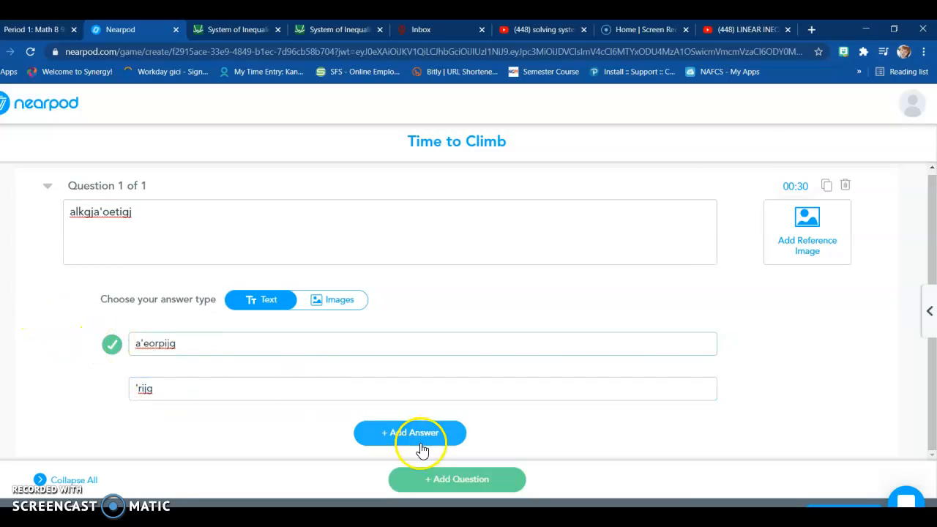
Add a second question "DL:FKngjZD:FKJg" with the answers "dlfgs" and "D:FK", marking "D:FK" as correct
left_click(477, 483)
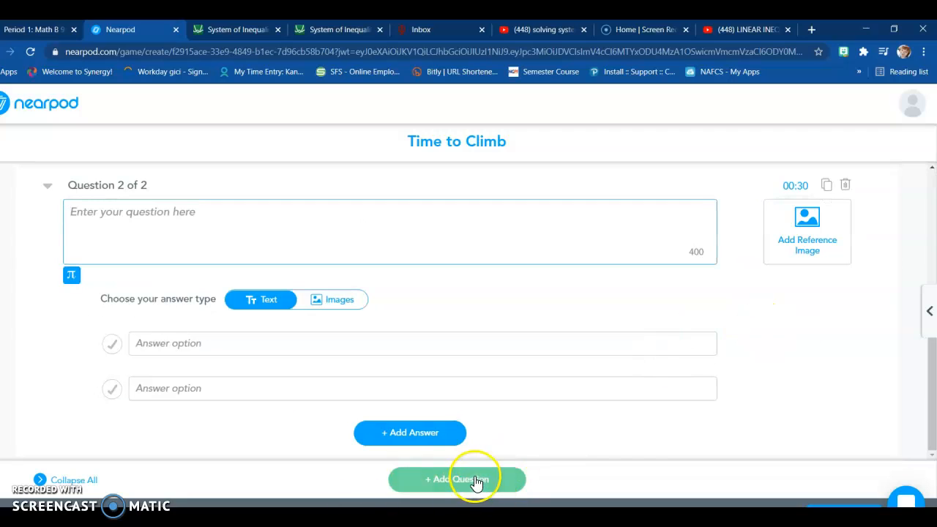
left_click(476, 482)
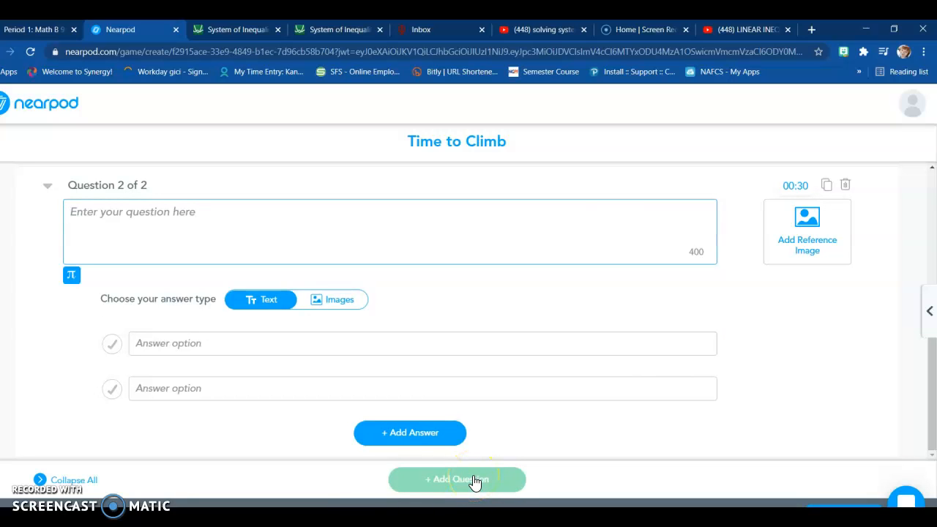
type("DL:FKngjZD:FKJg")
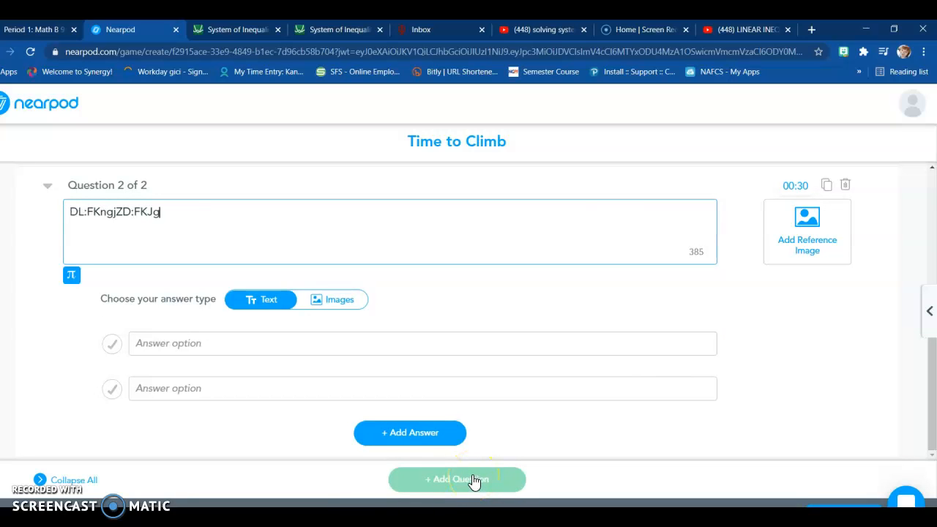
left_click(273, 343)
type("dlfgs")
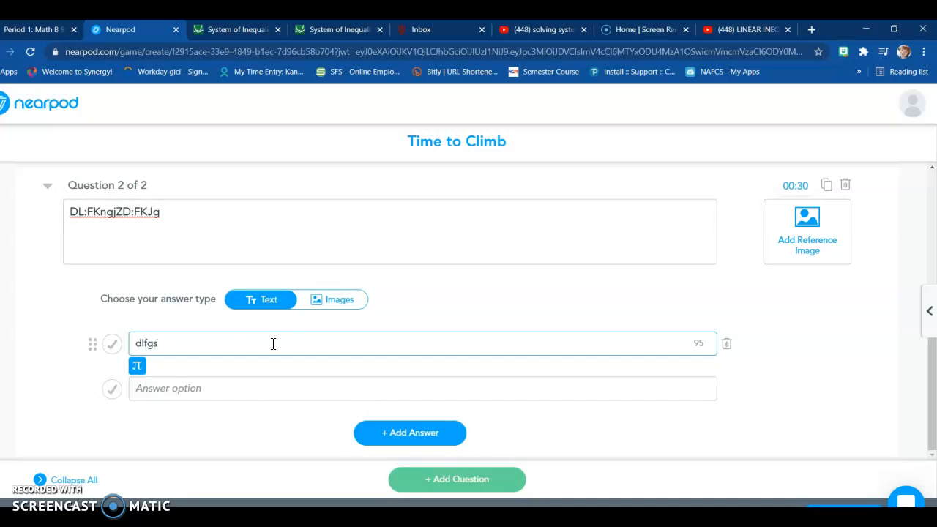
left_click(251, 379)
left_click(155, 390)
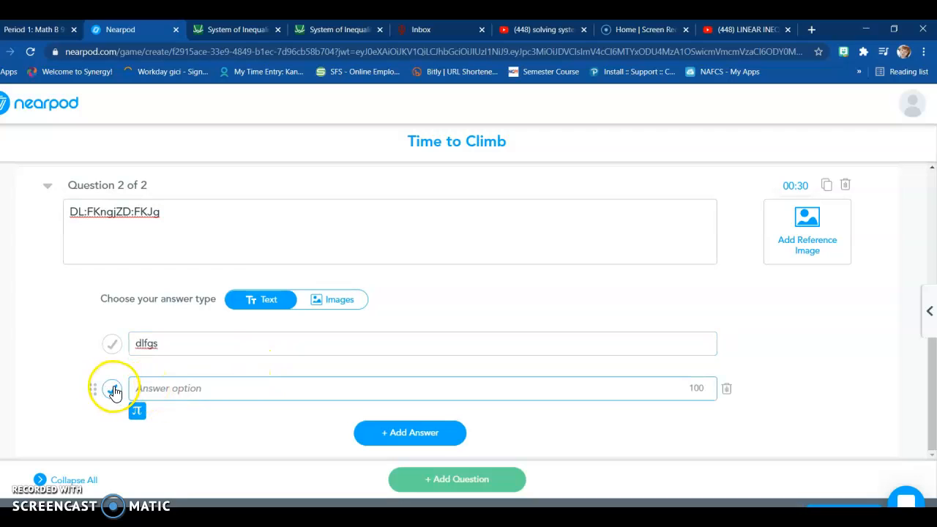
type("D:FK")
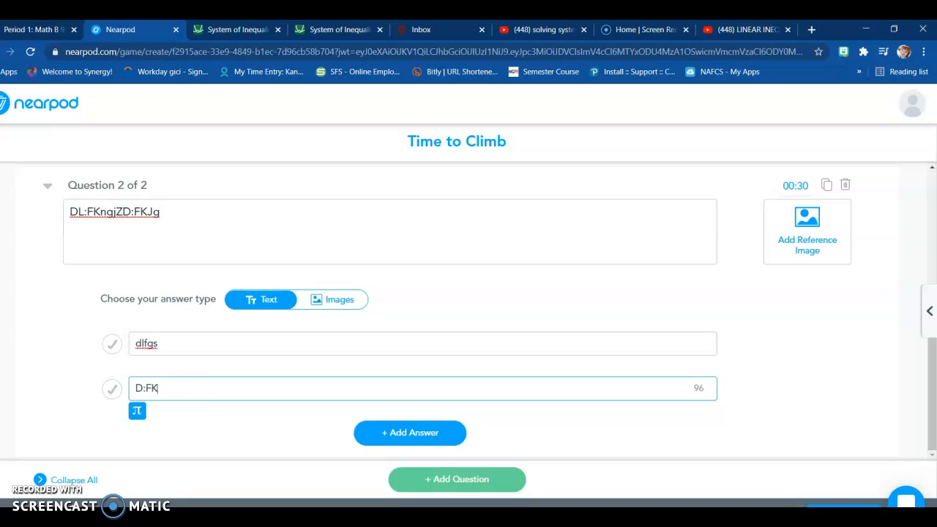
left_click(114, 390)
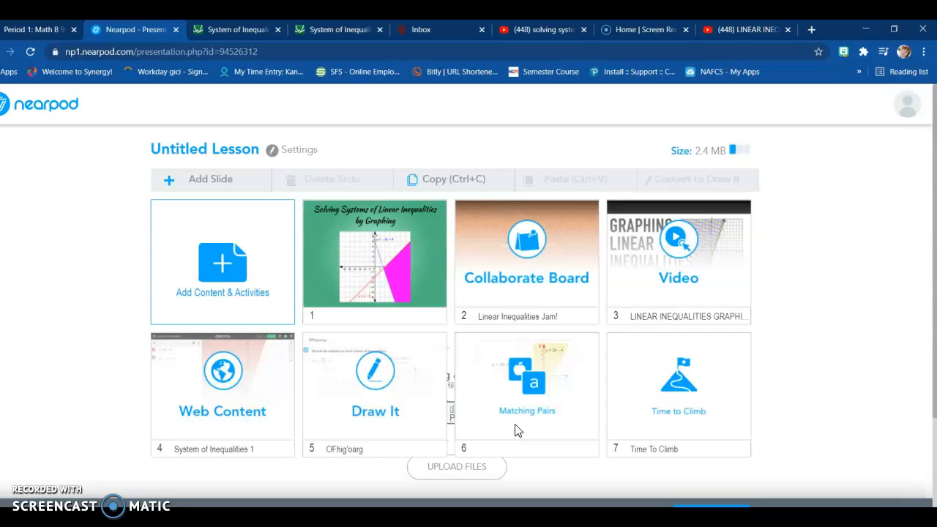
Reopen the Time to Climb activity to review its questions, and save it back to the lesson
left_click(695, 408)
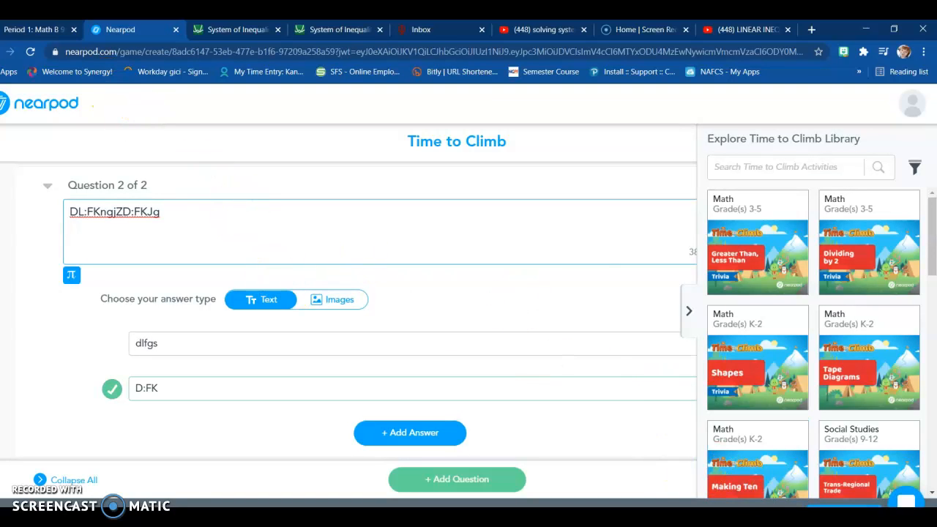
left_click(844, 506)
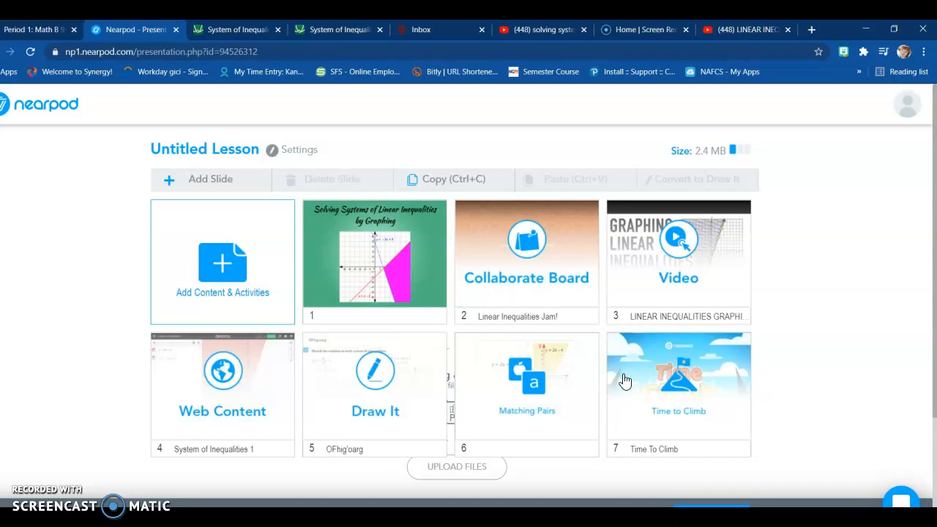
Add a Poll activity to the lesson and enter "DFPJzDf" as its question
left_click(192, 197)
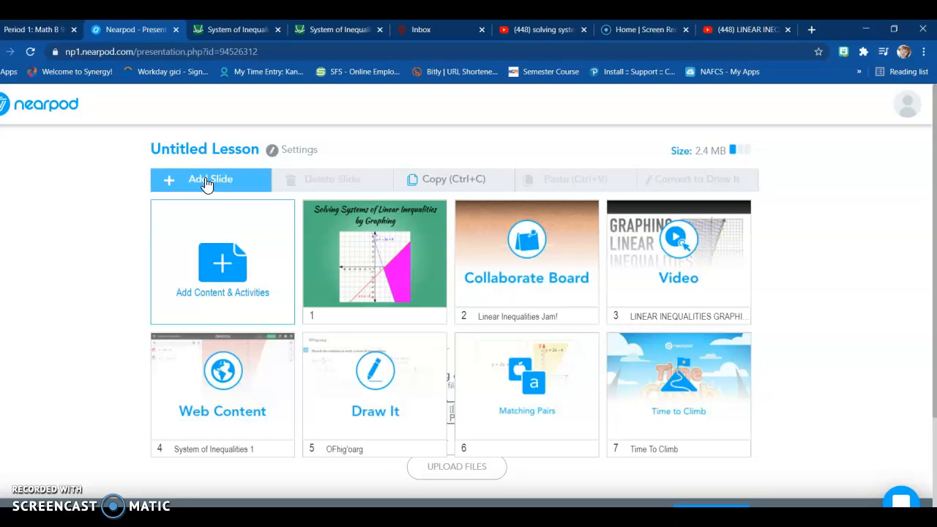
left_click(207, 184)
left_click(219, 199)
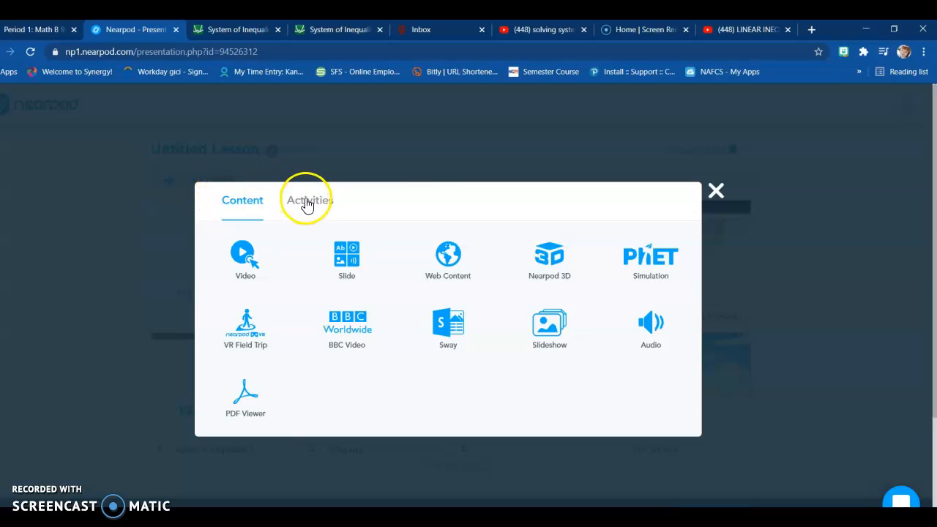
left_click(305, 200)
left_click(451, 340)
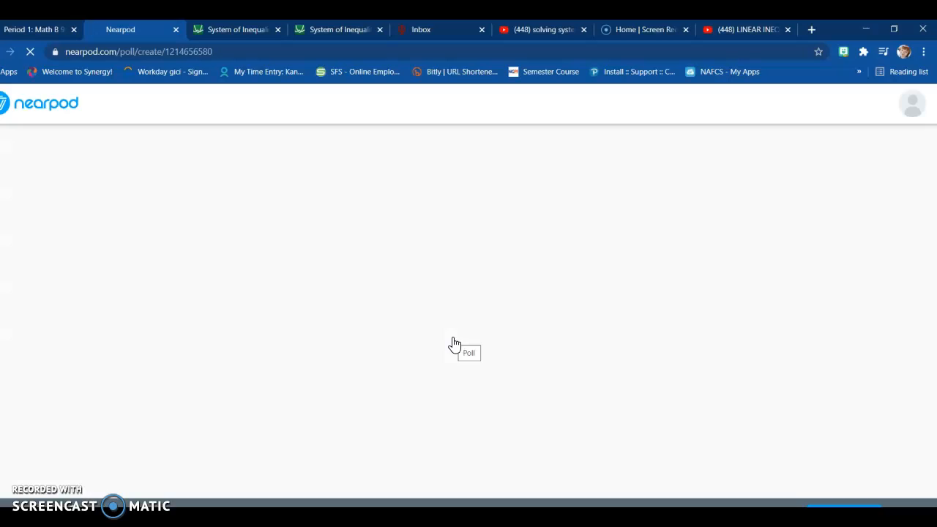
left_click(284, 228)
left_click(268, 227)
type("DFPJzDf")
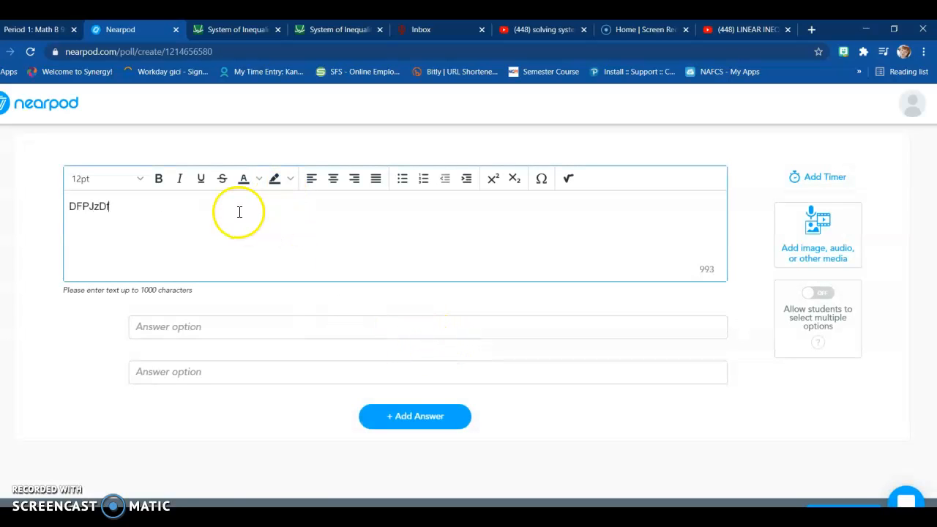
Enter "p", "dogjzp" and "dofj" on separate lines as the first poll answer and "zDF:J" as the second, and save the poll
left_click(172, 325)
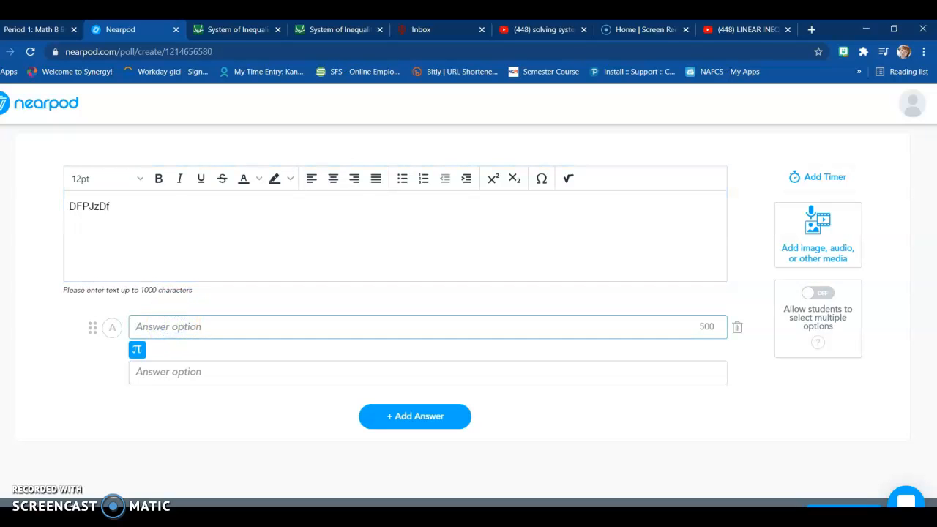
type("p")
key("Return")
type("dogjzp")
key("Return")
type("dofj")
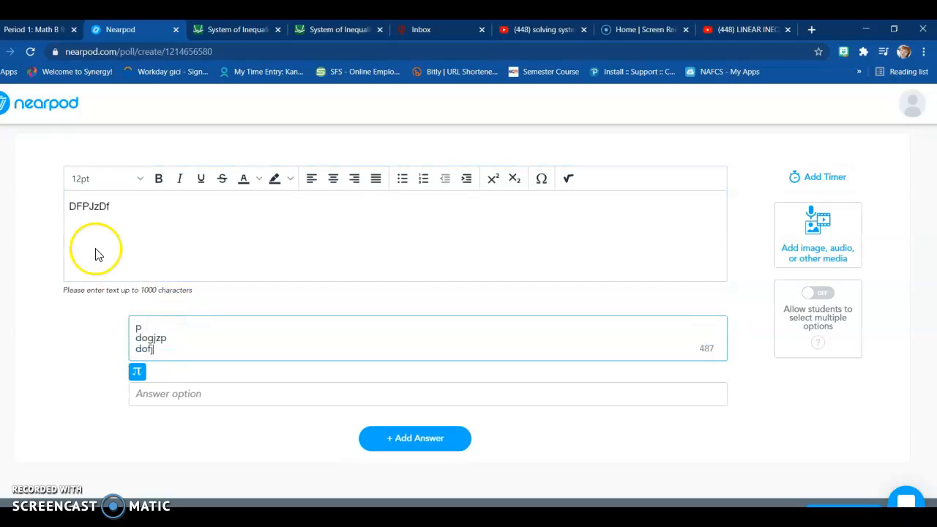
left_click(158, 403)
type("zDF:J")
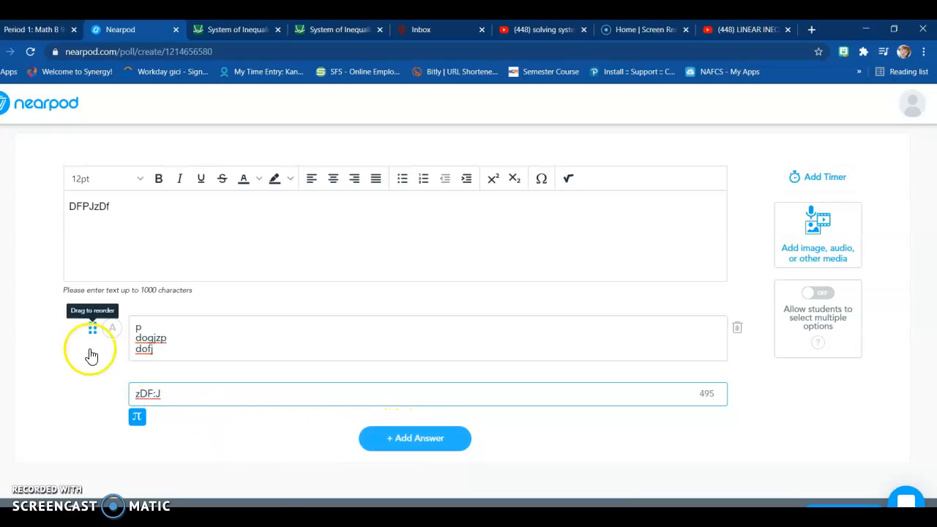
left_click(115, 344)
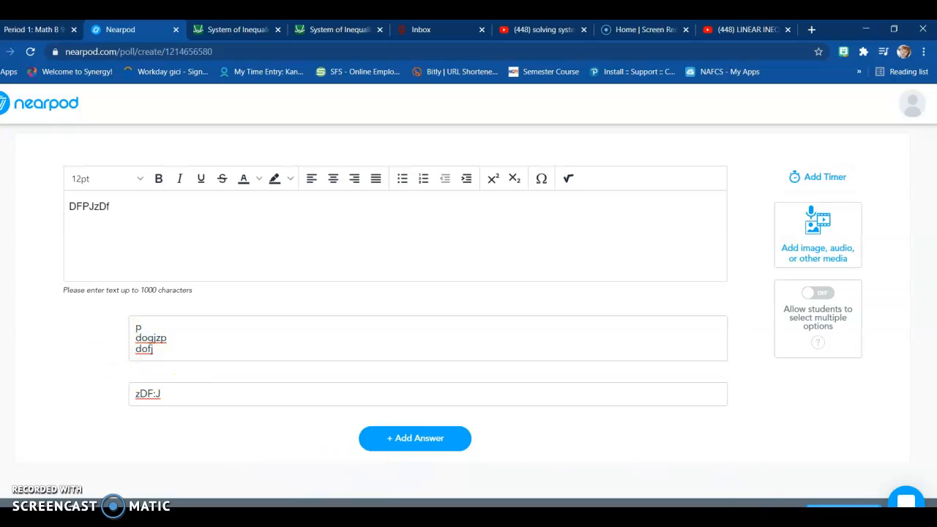
left_click(711, 495)
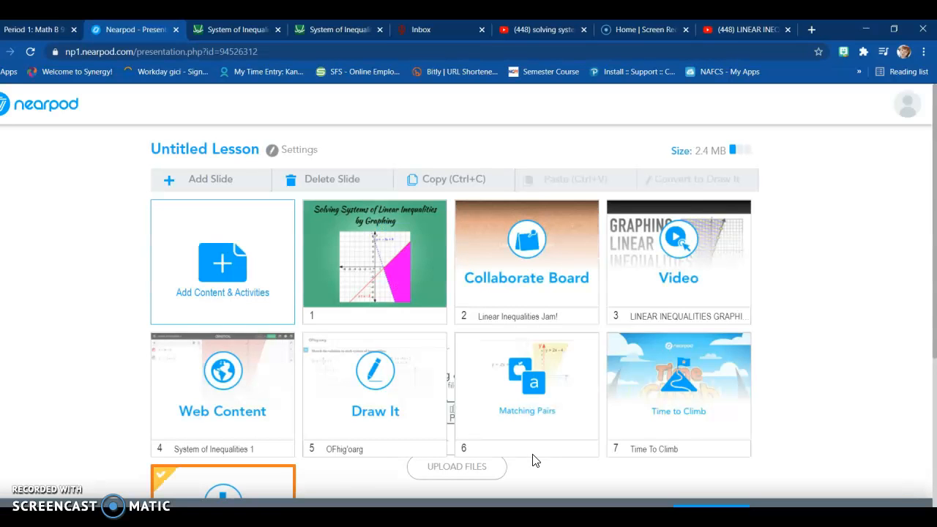
scroll(535, 459, "down", 3)
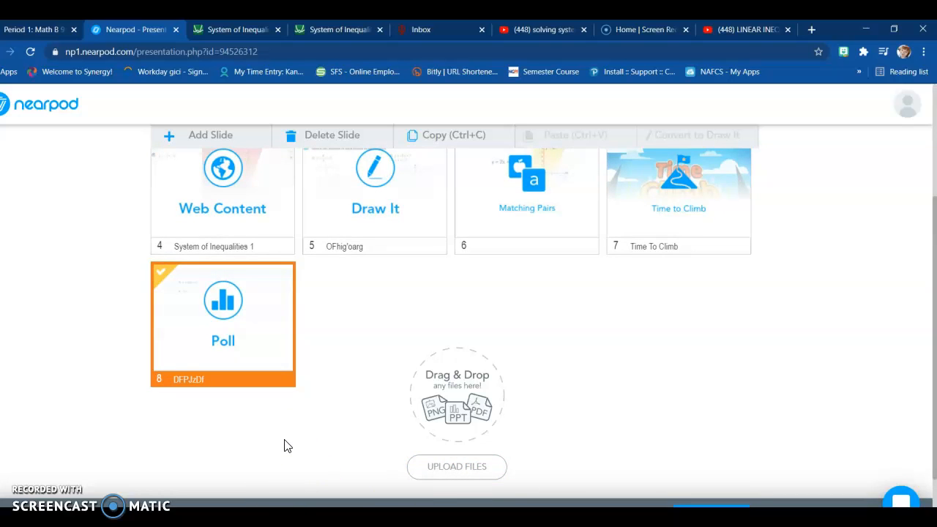
scroll(286, 446, "up", 1)
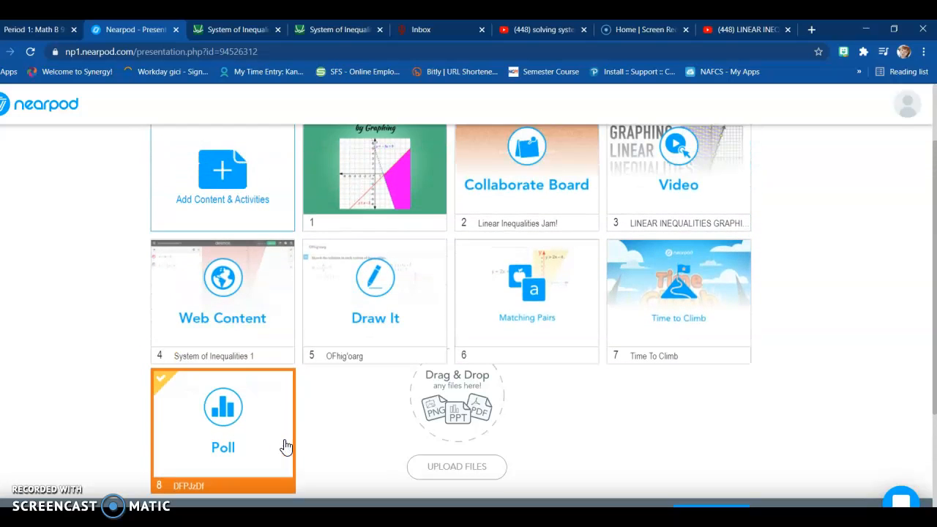
scroll(286, 446, "down", 1)
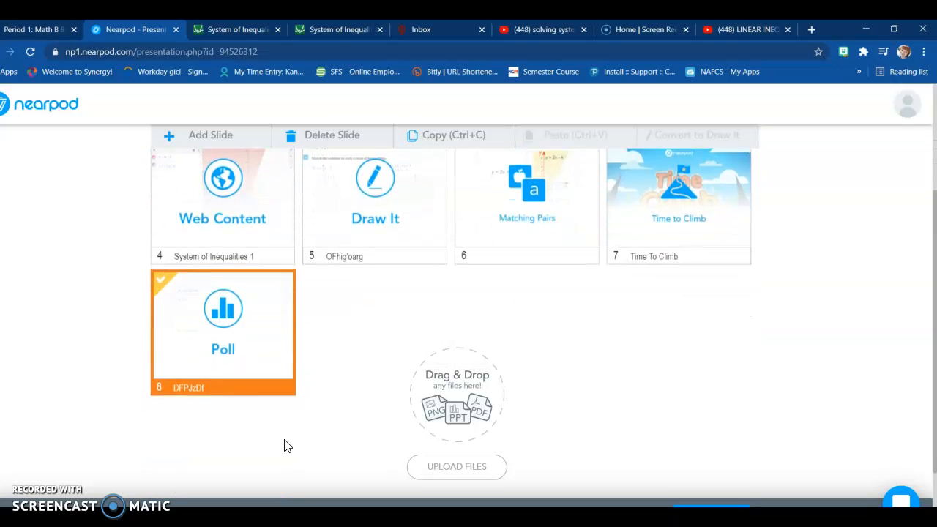